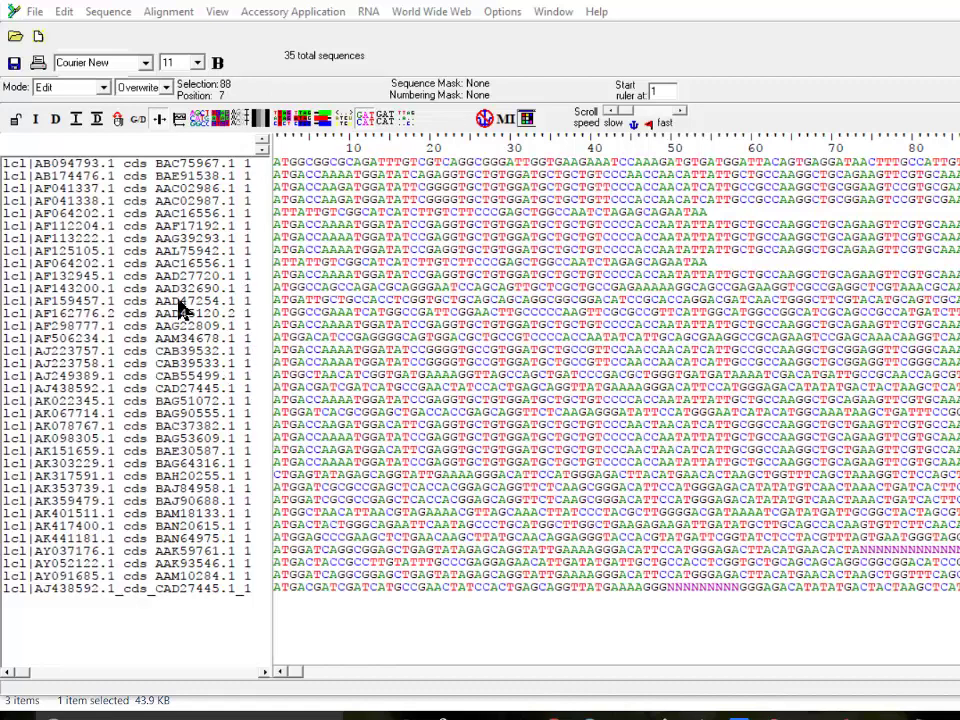
# Extract positions 20-100 from all sequences using true positions, and undo the extraction
pyautogui.click(102, 15)
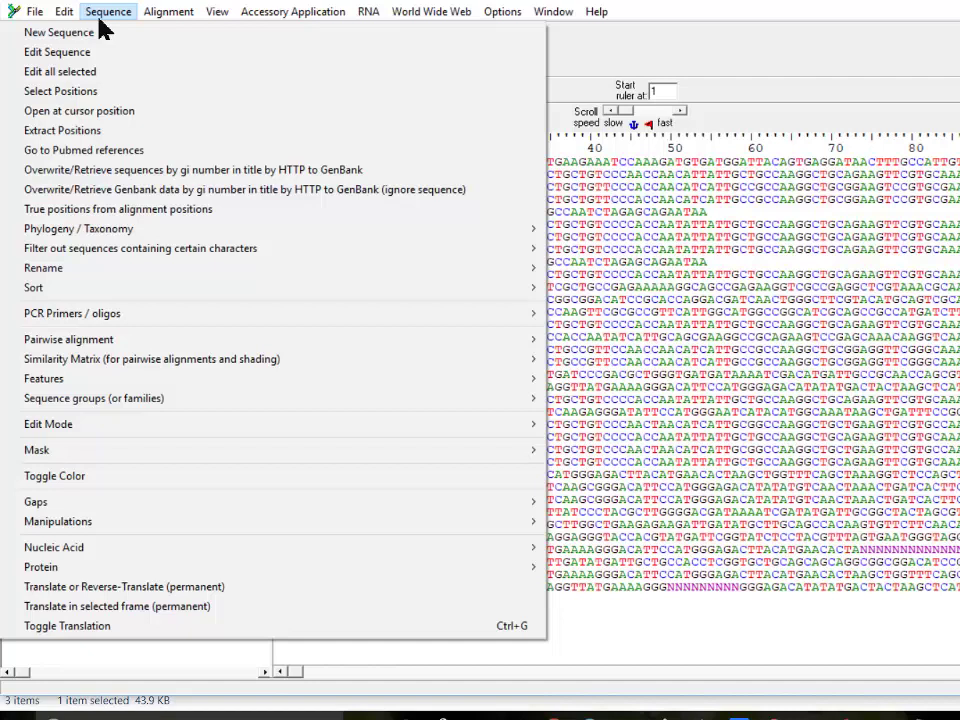
pyautogui.click(107, 135)
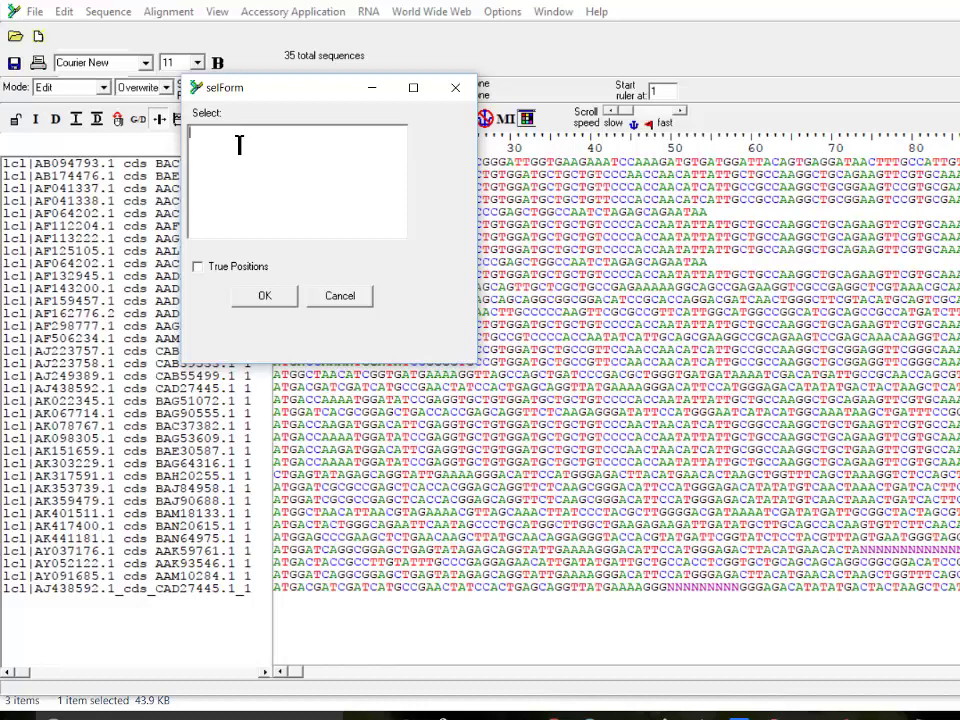
pyautogui.write('20-100')
pyautogui.click(204, 273)
pyautogui.click(257, 300)
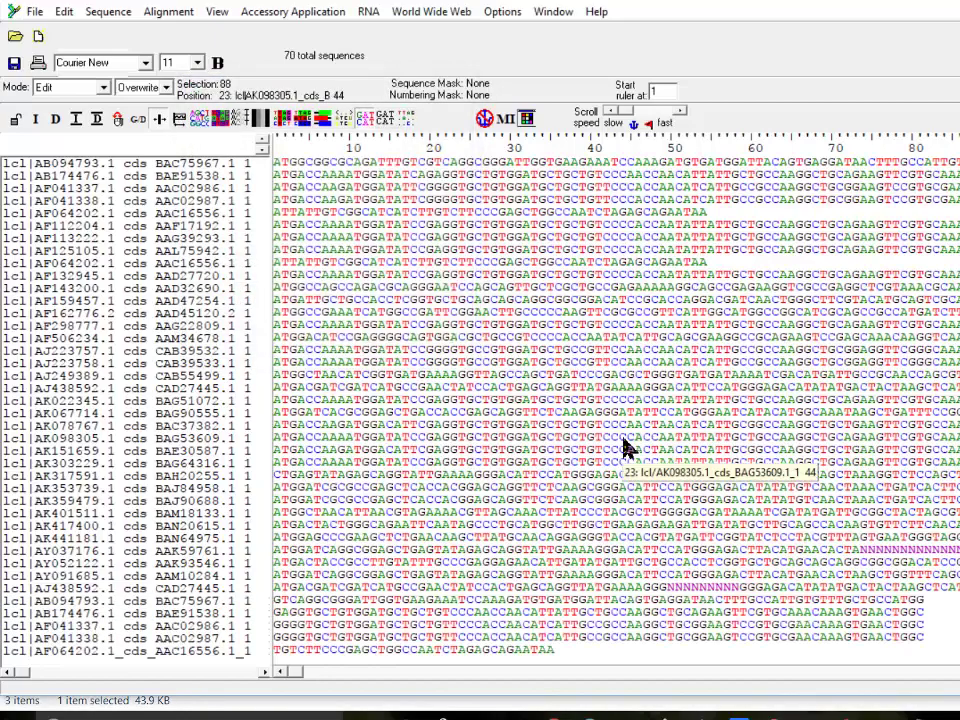
pyautogui.scroll(-2, 623, 447)
pyautogui.scroll(-7, 623, 447)
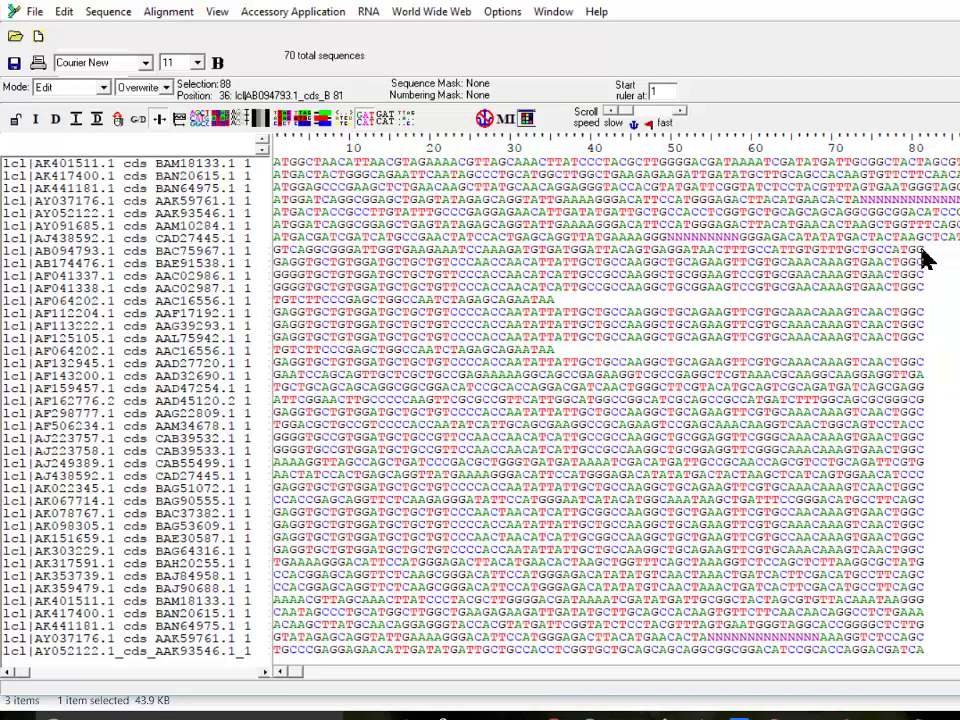
pyautogui.hotkey('ctrl', 'z')
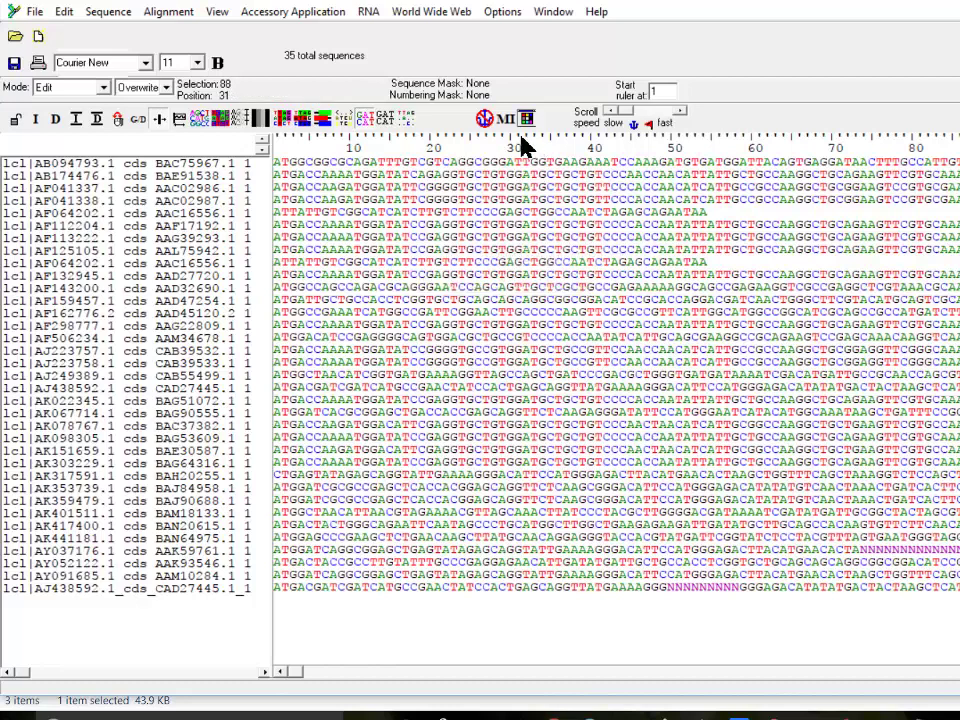
# Select positions 31 to 72 across all sequences, review the edit and search commands, and clear the selection
pyautogui.moveTo(521, 150); pyautogui.dragTo(851, 152)
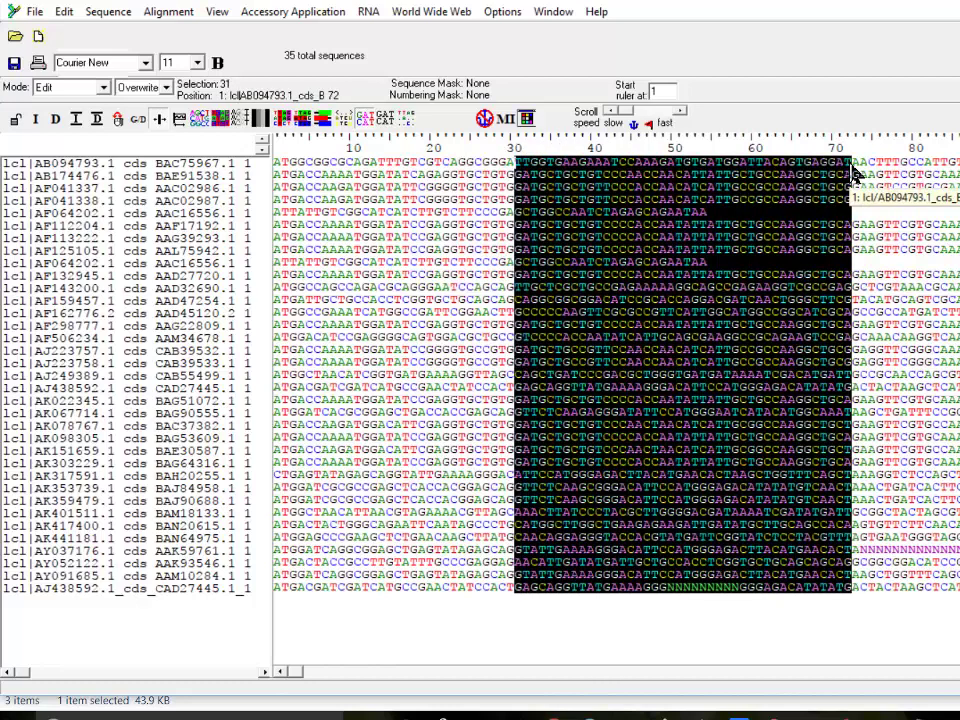
pyautogui.click(64, 14)
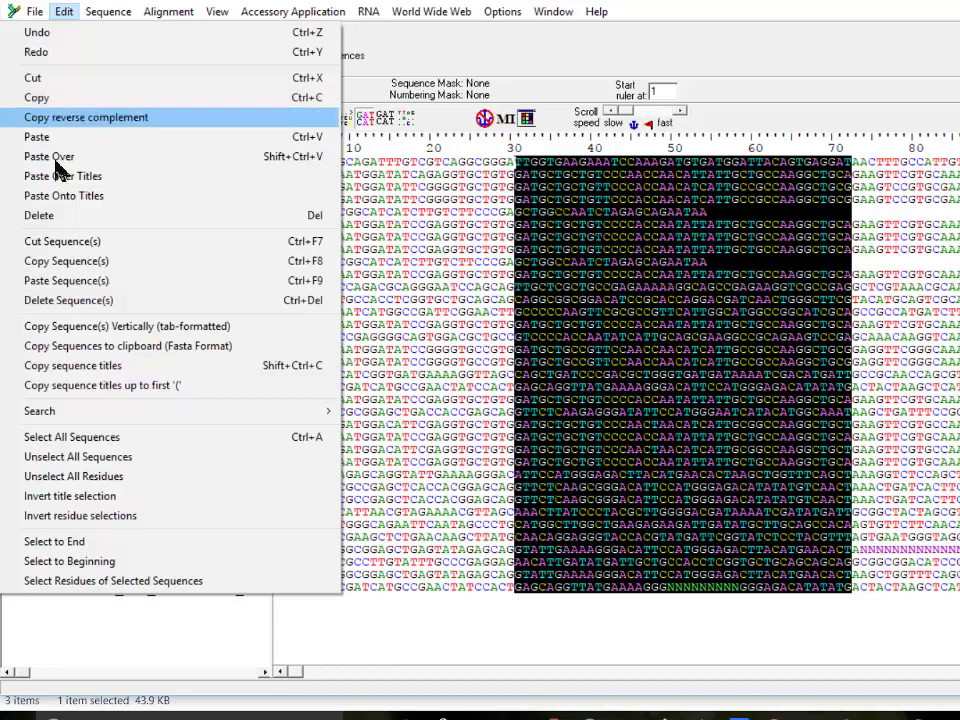
pyautogui.click(145, 637)
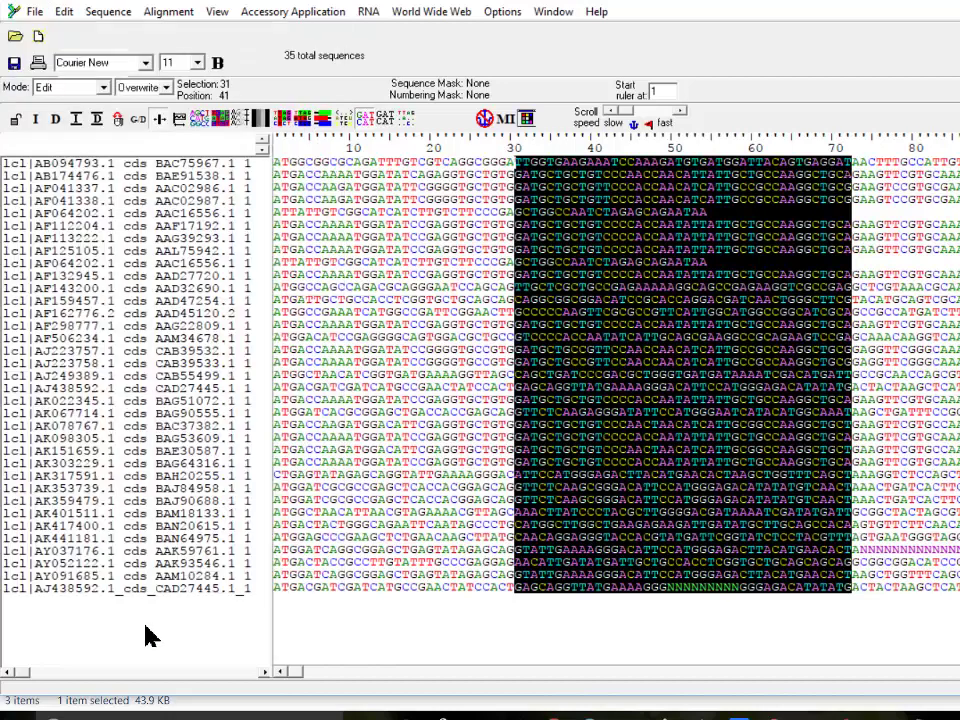
pyautogui.click(102, 13)
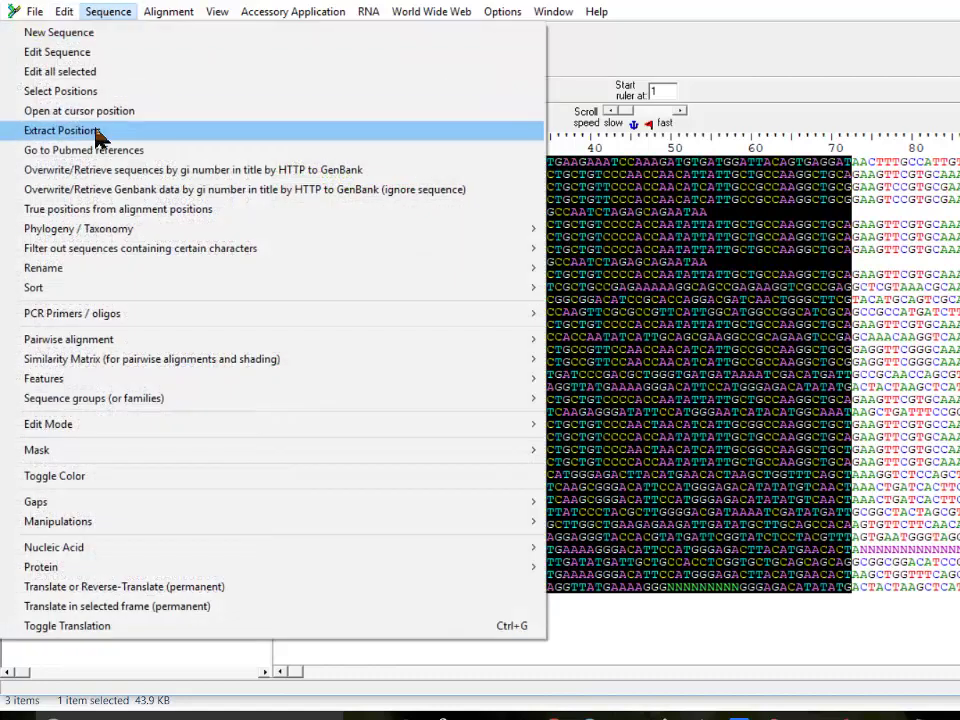
pyautogui.moveTo(72, 14)
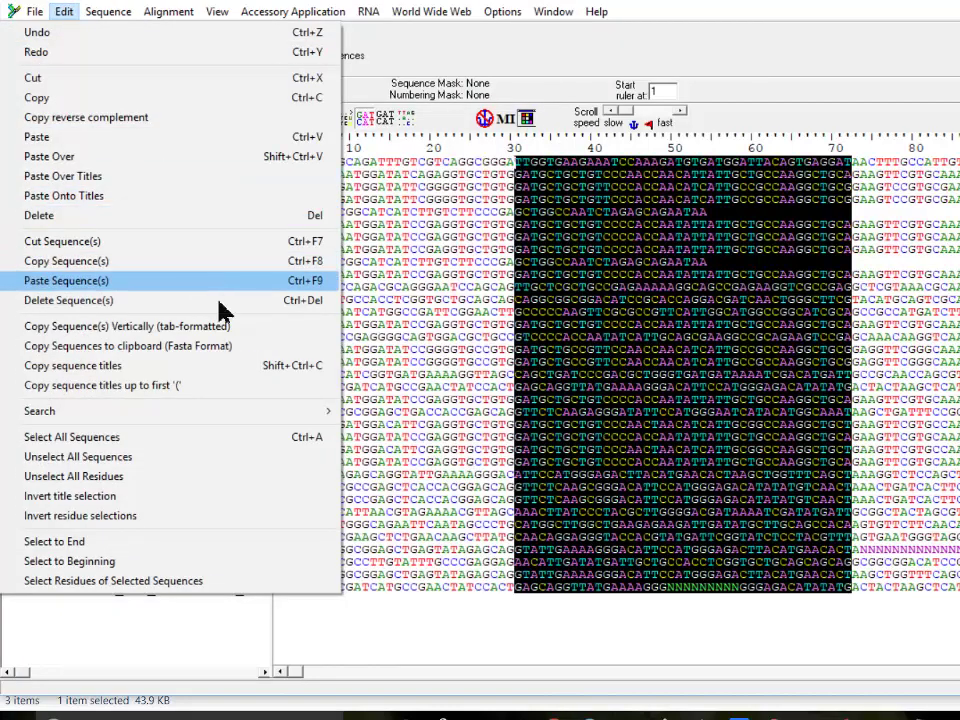
pyautogui.moveTo(287, 416)
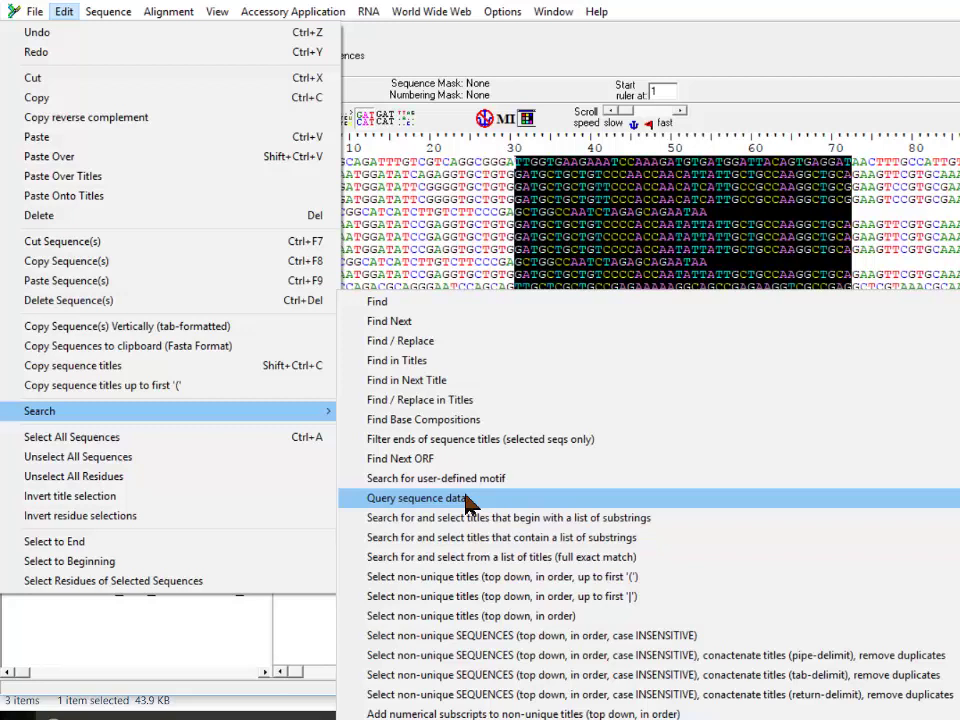
pyautogui.click(213, 648)
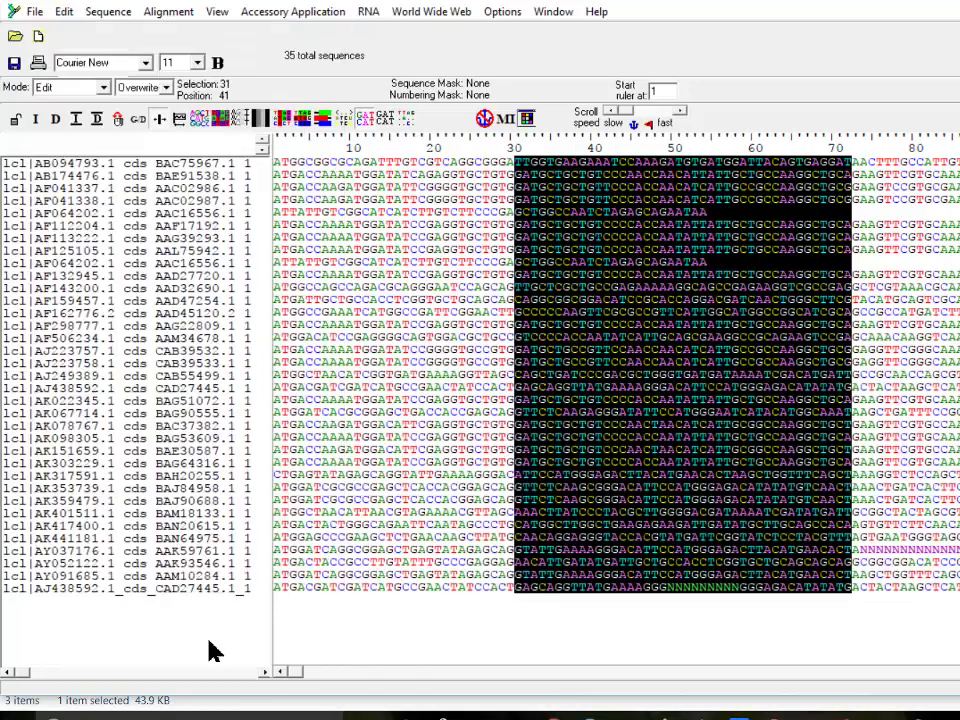
pyautogui.click(348, 648)
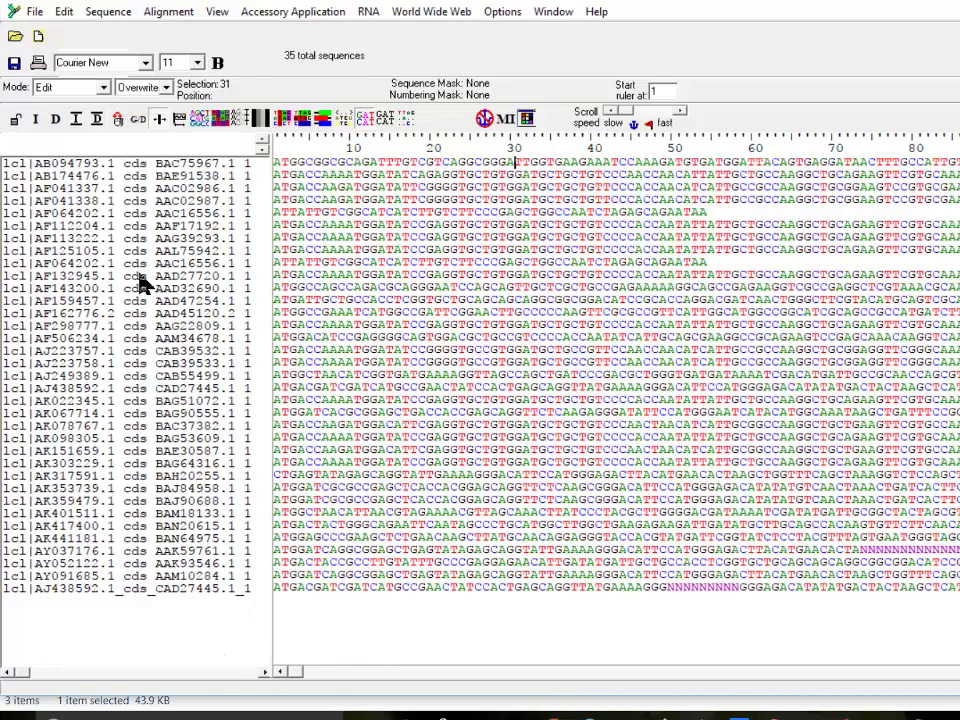
# Search for and select the sequence titles that begin with "lcl", and clear the selection
pyautogui.click(73, 17)
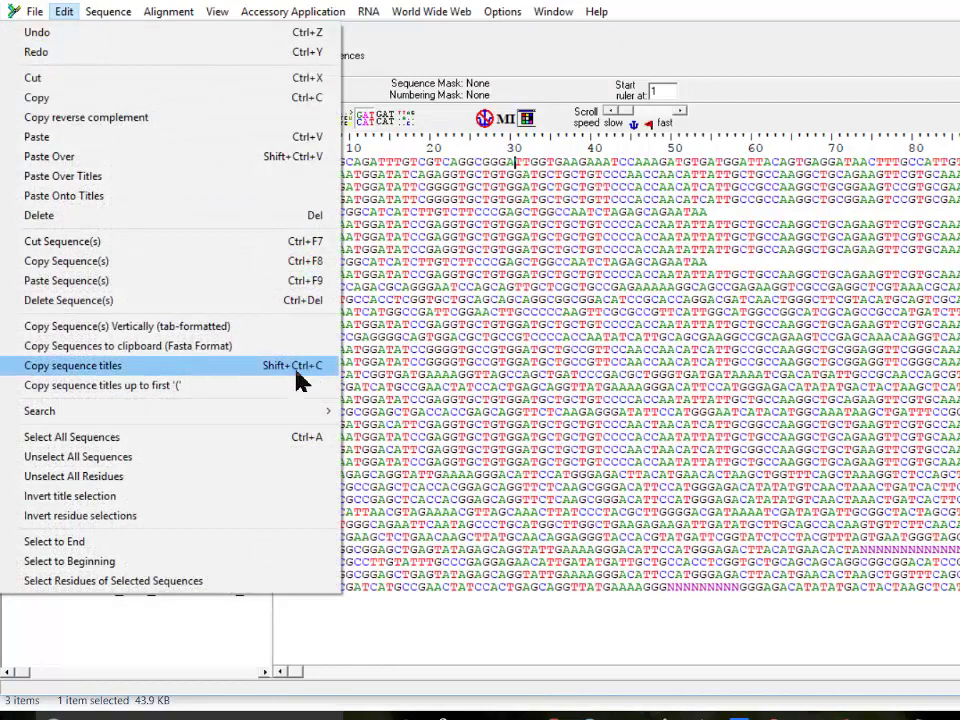
pyautogui.moveTo(326, 414)
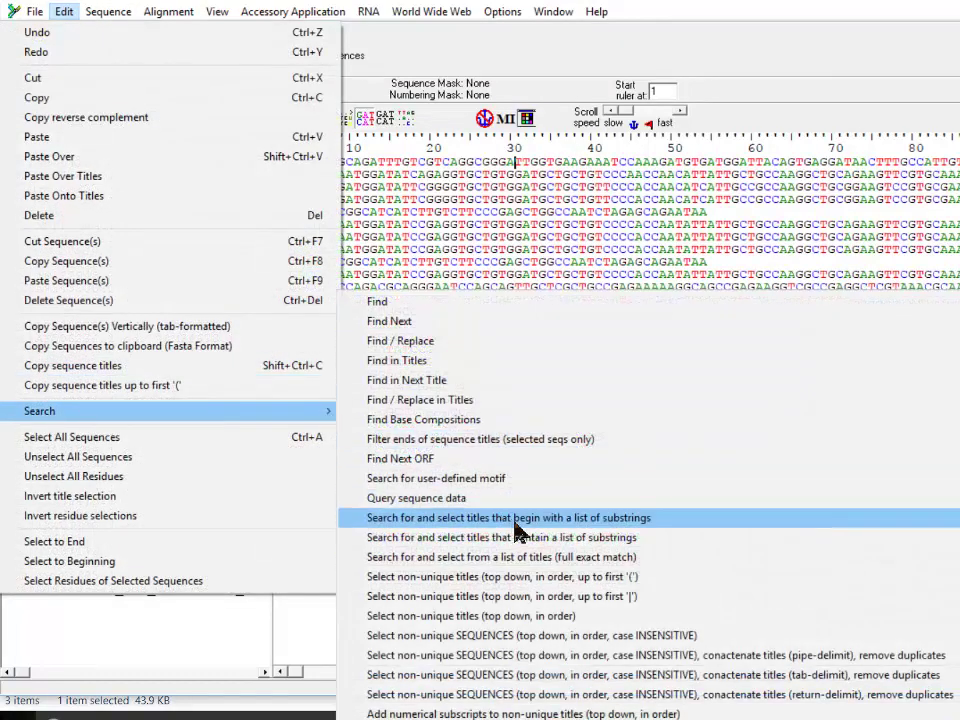
pyautogui.click(598, 518)
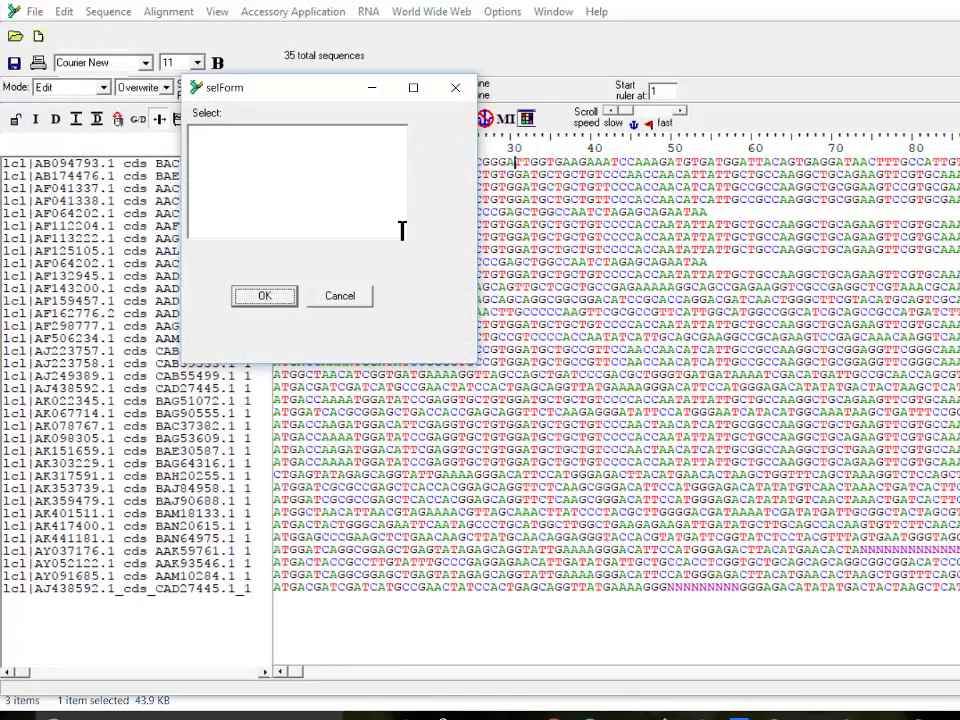
pyautogui.click(300, 179)
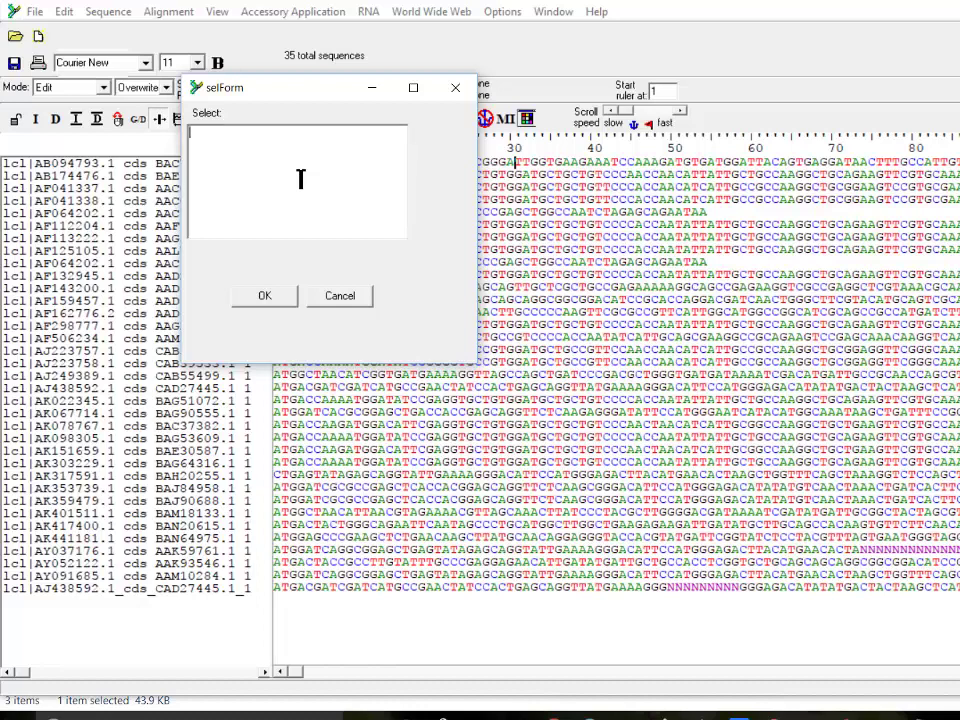
pyautogui.write('lcl')
pyautogui.click(264, 302)
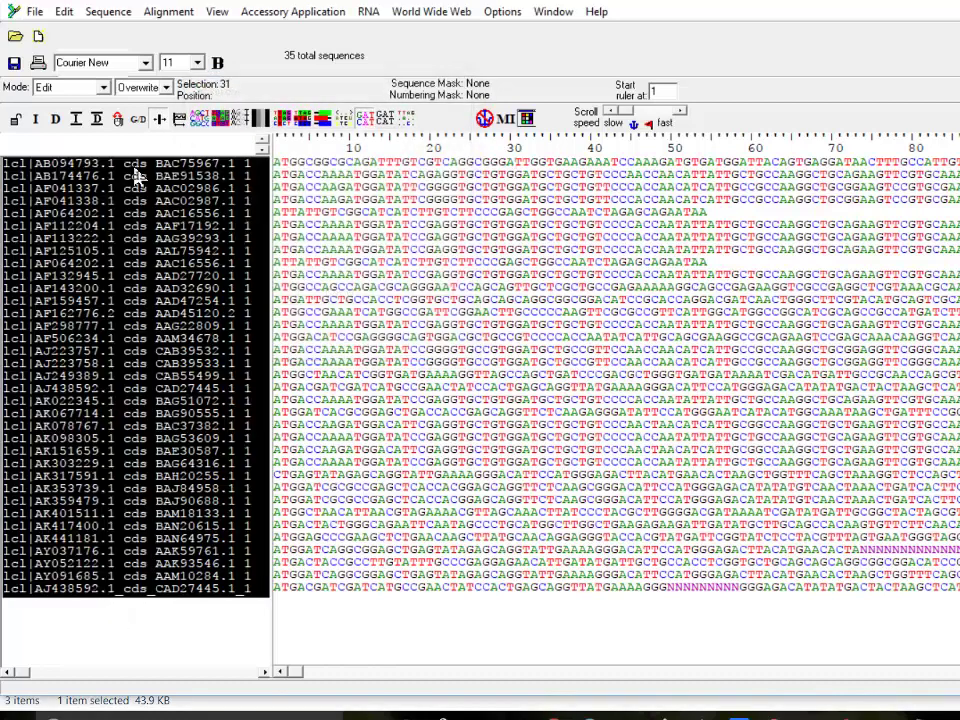
pyautogui.click(62, 18)
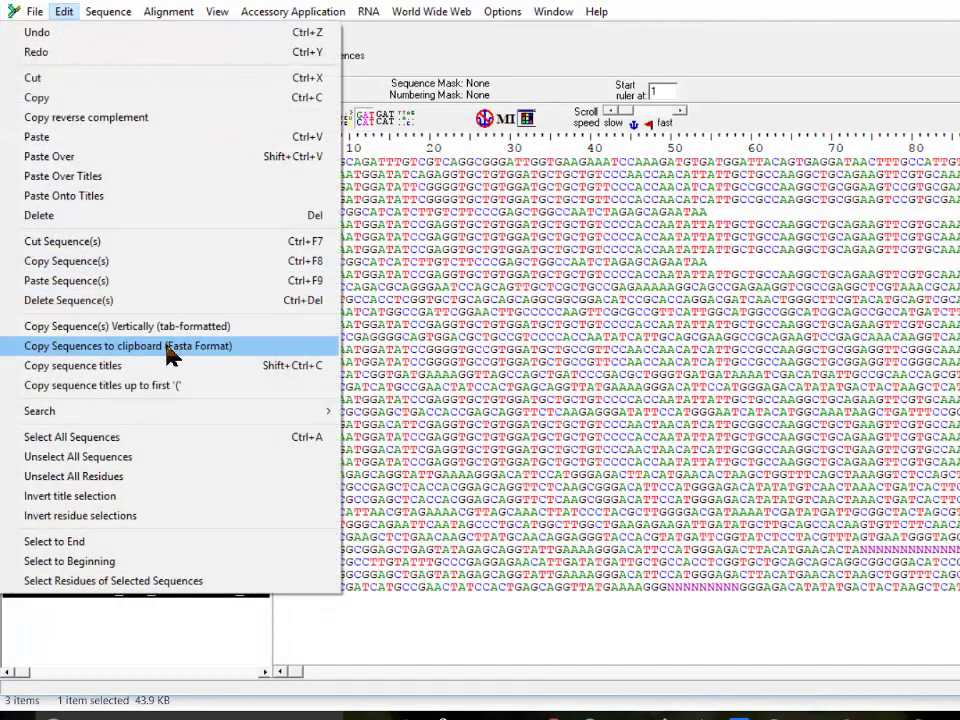
pyautogui.click(145, 637)
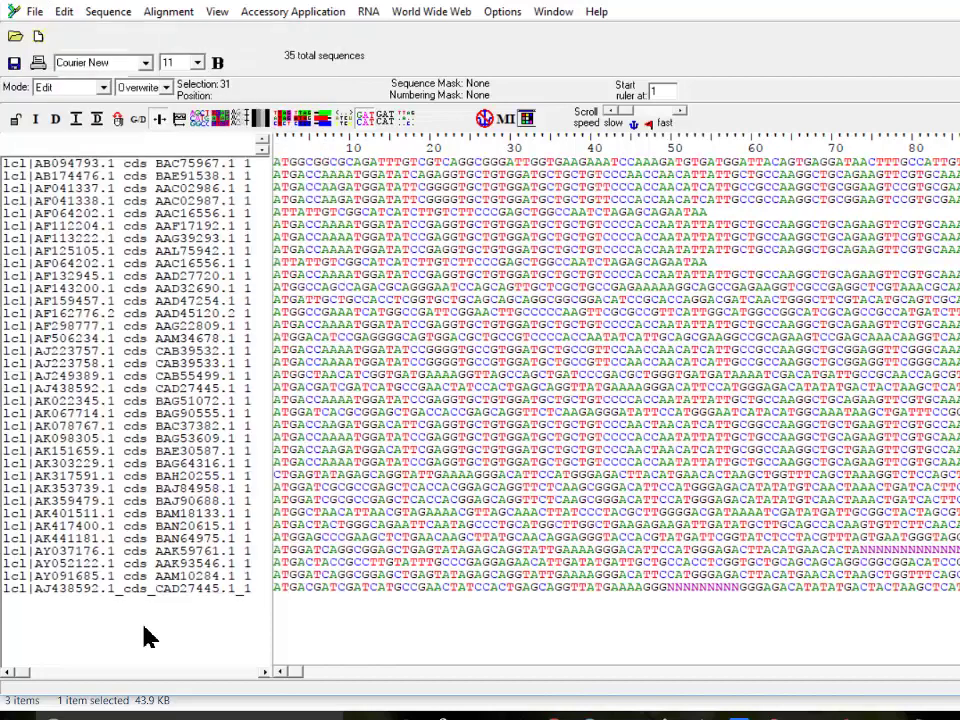
# Search for and select the sequence titles that contain "BAJ", and clear the selection
pyautogui.click(64, 12)
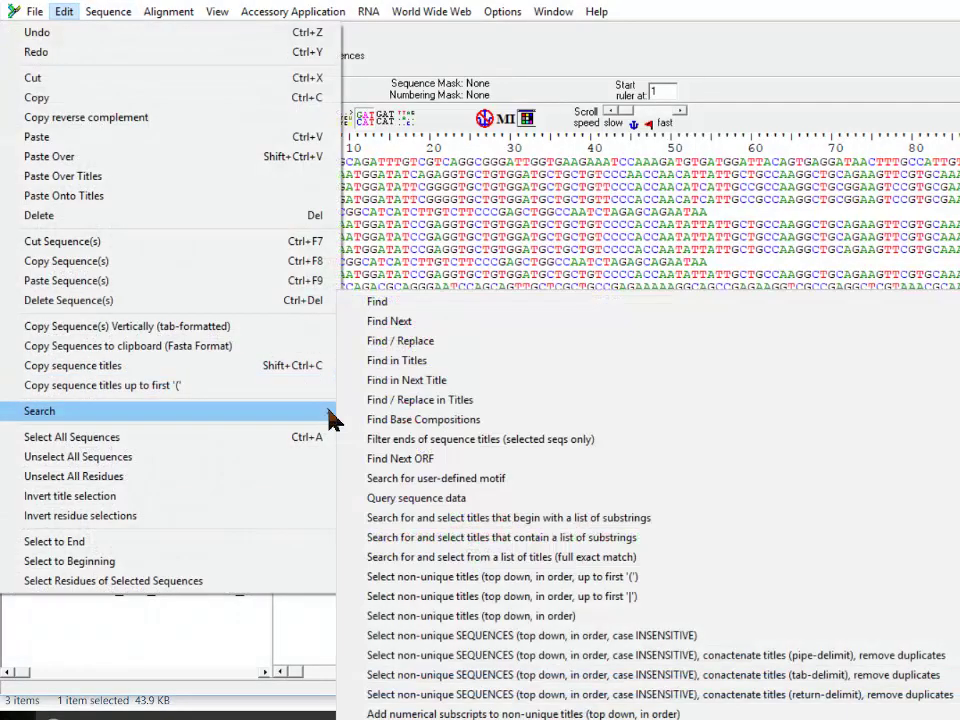
pyautogui.click(638, 546)
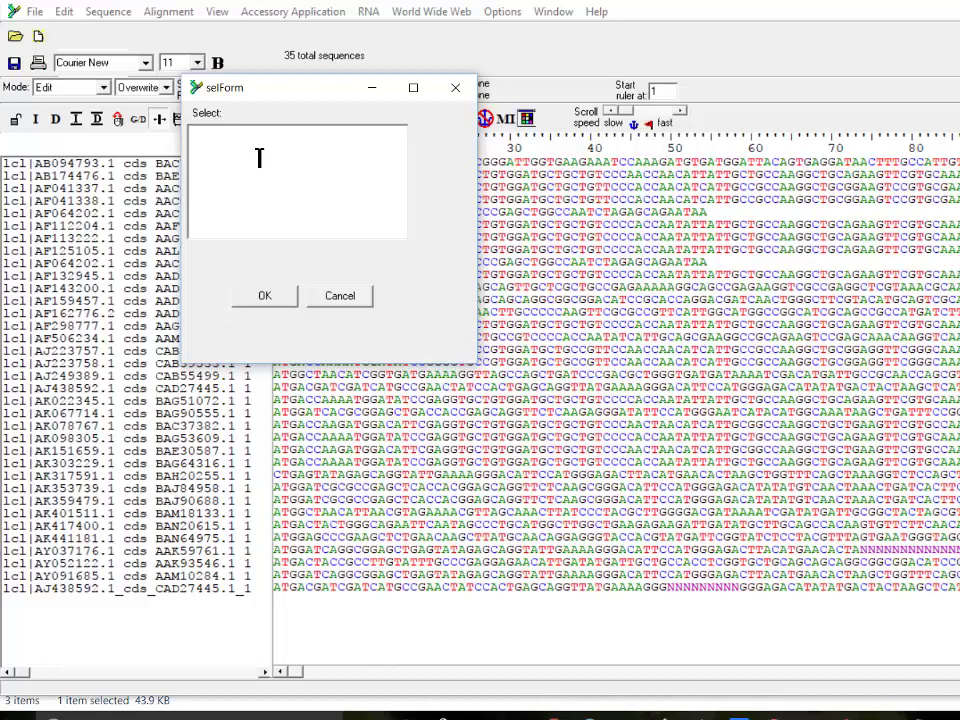
pyautogui.write('BAJ')
pyautogui.click(281, 295)
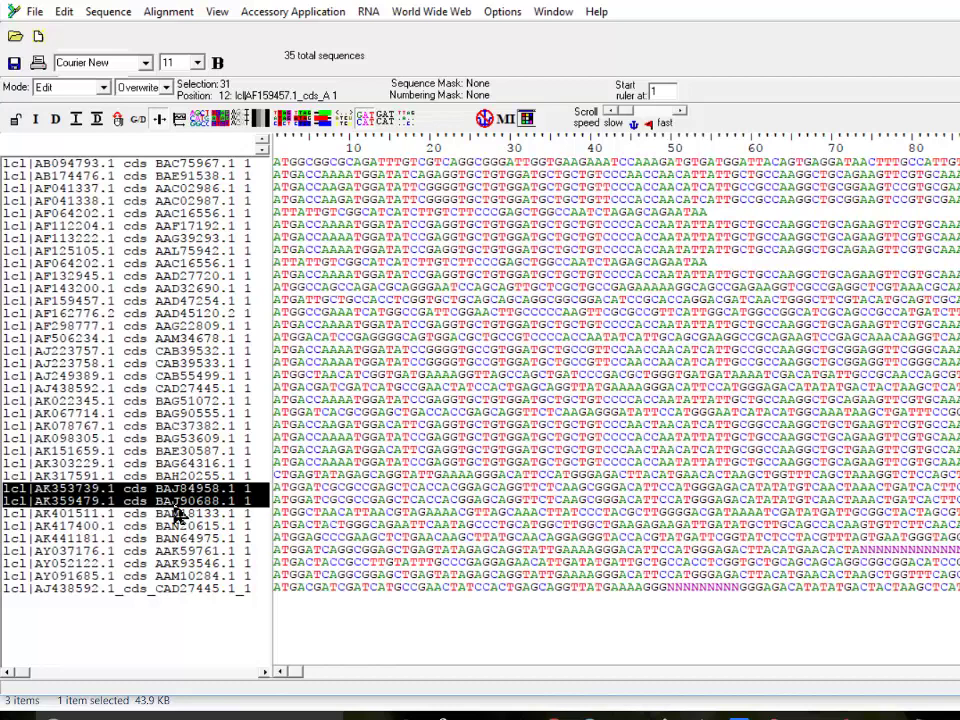
pyautogui.click(63, 13)
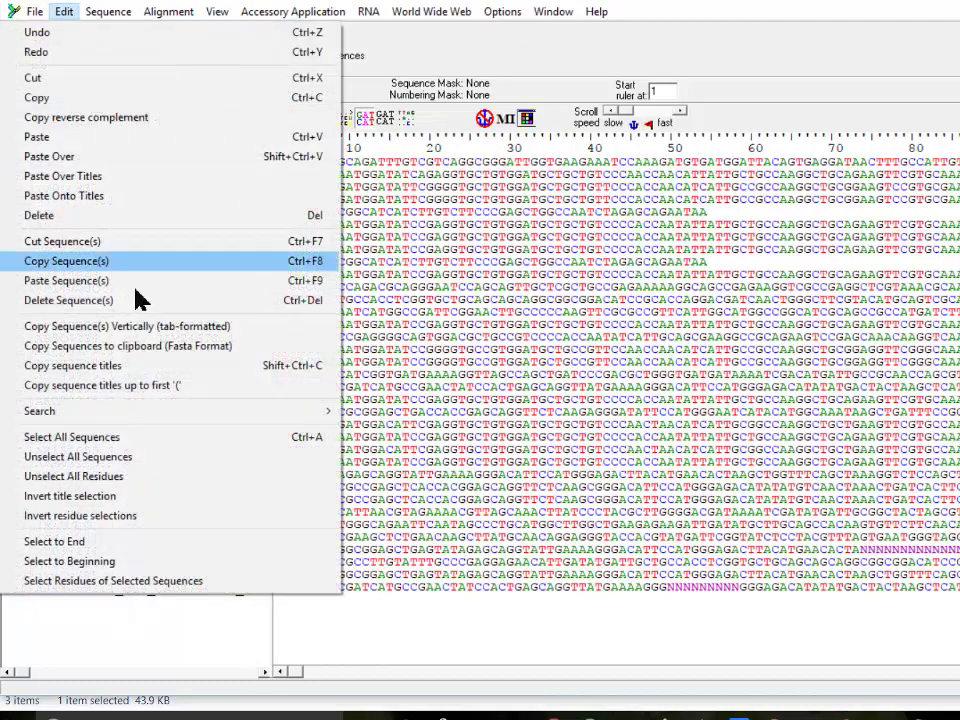
pyautogui.click(180, 612)
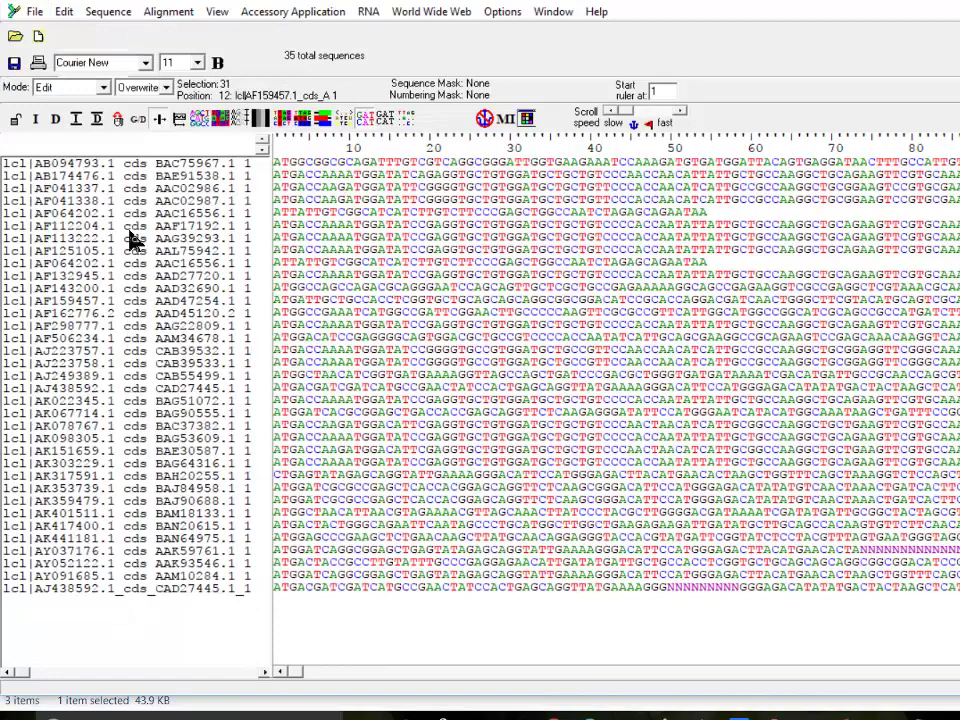
pyautogui.click(63, 12)
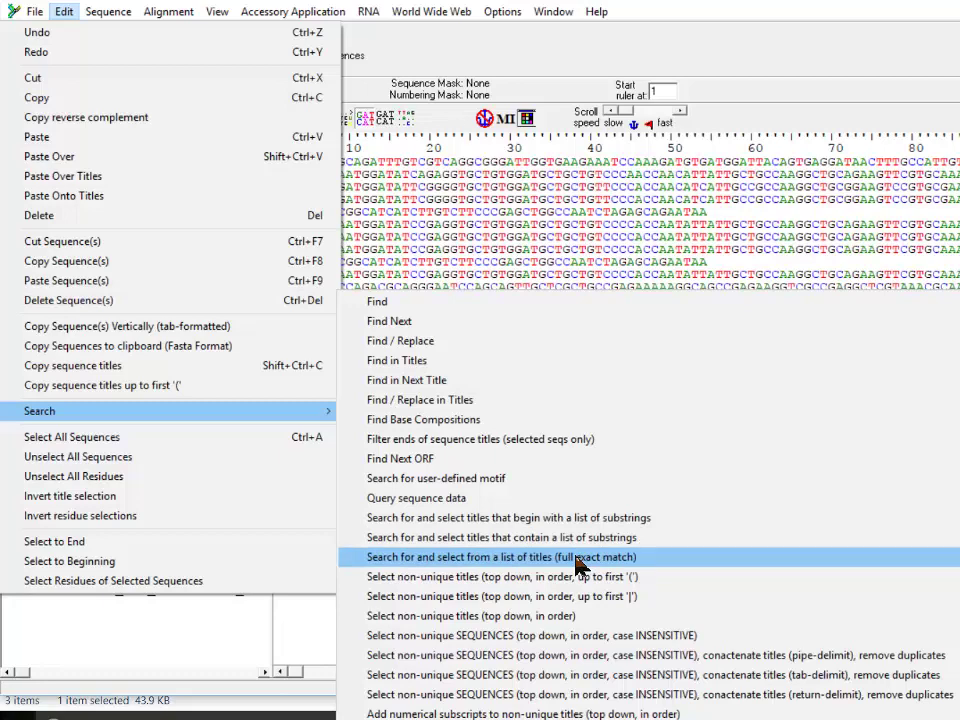
pyautogui.click(577, 558)
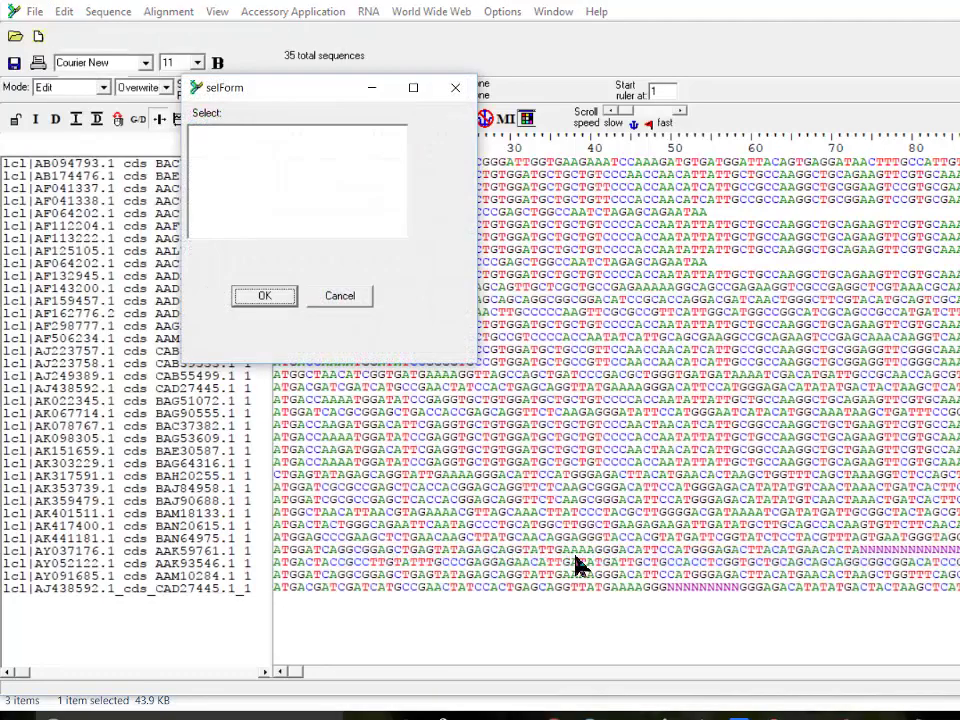
pyautogui.click(224, 149)
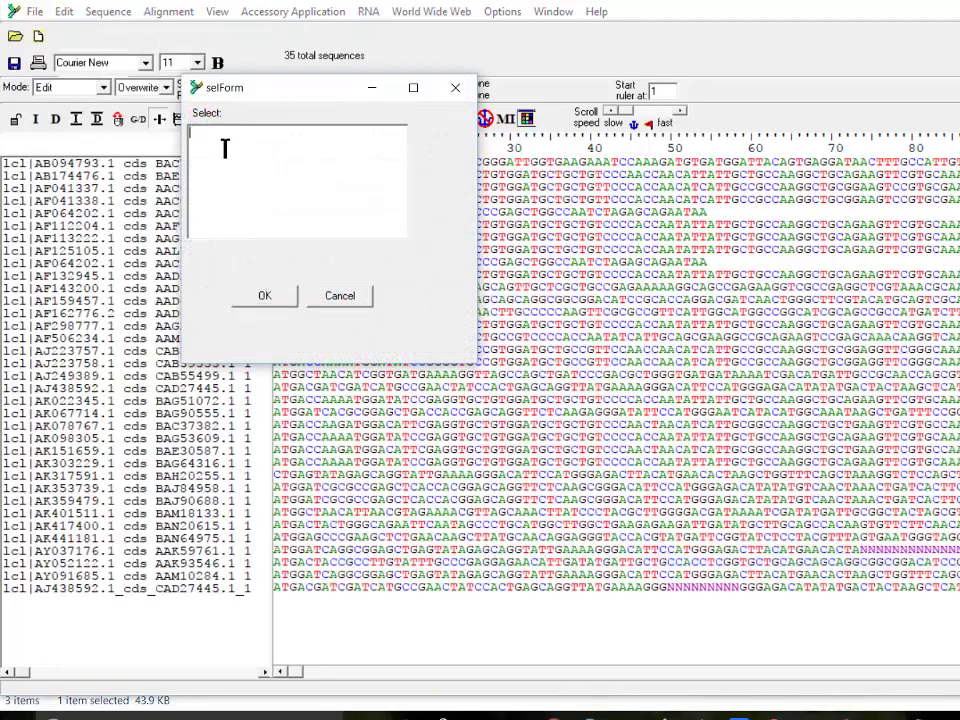
pyautogui.click(349, 300)
# Copy the titles of sequences AK303229.1, AY052122.1 and AF132945.1, and deselect them
pyautogui.click(165, 464)
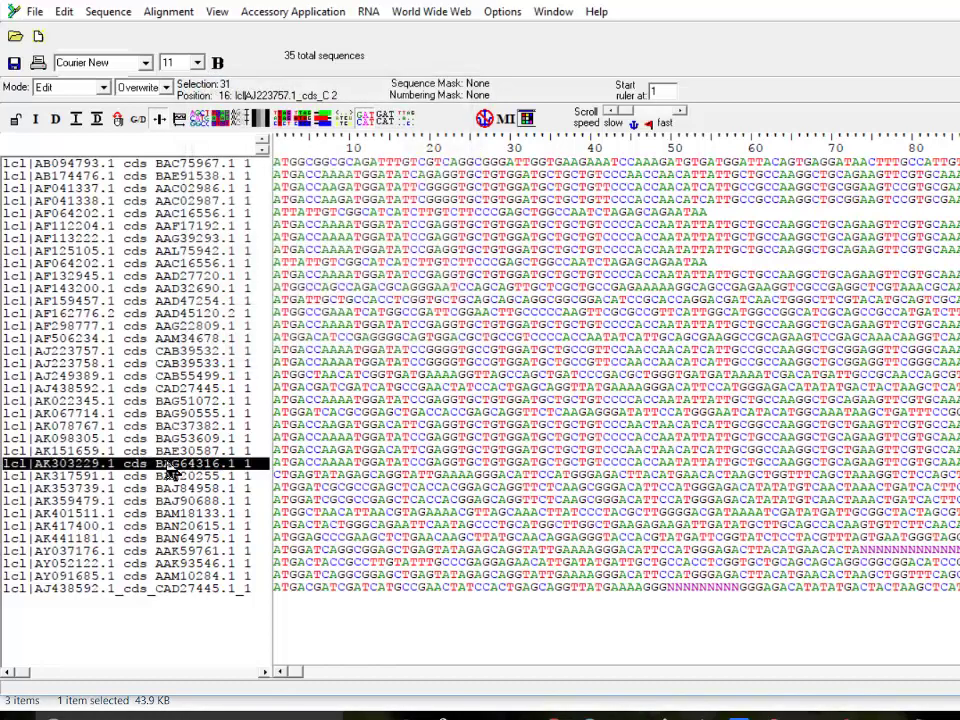
pyautogui.keyDown('ctrl'); pyautogui.click(160, 563); pyautogui.keyUp('ctrl')
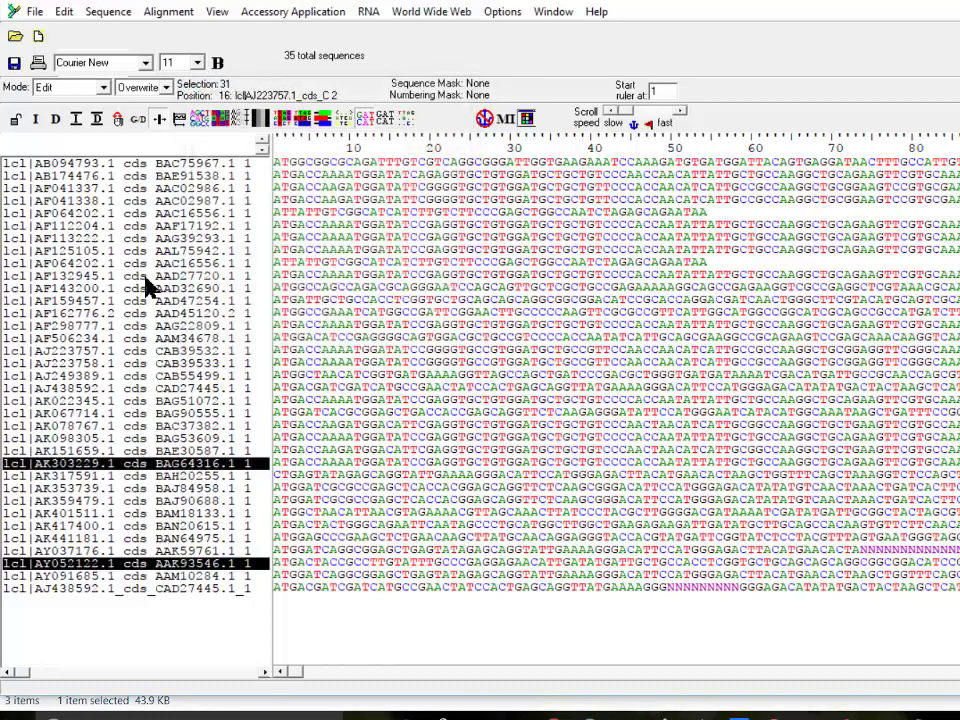
pyautogui.keyDown('ctrl'); pyautogui.click(146, 279); pyautogui.keyUp('ctrl')
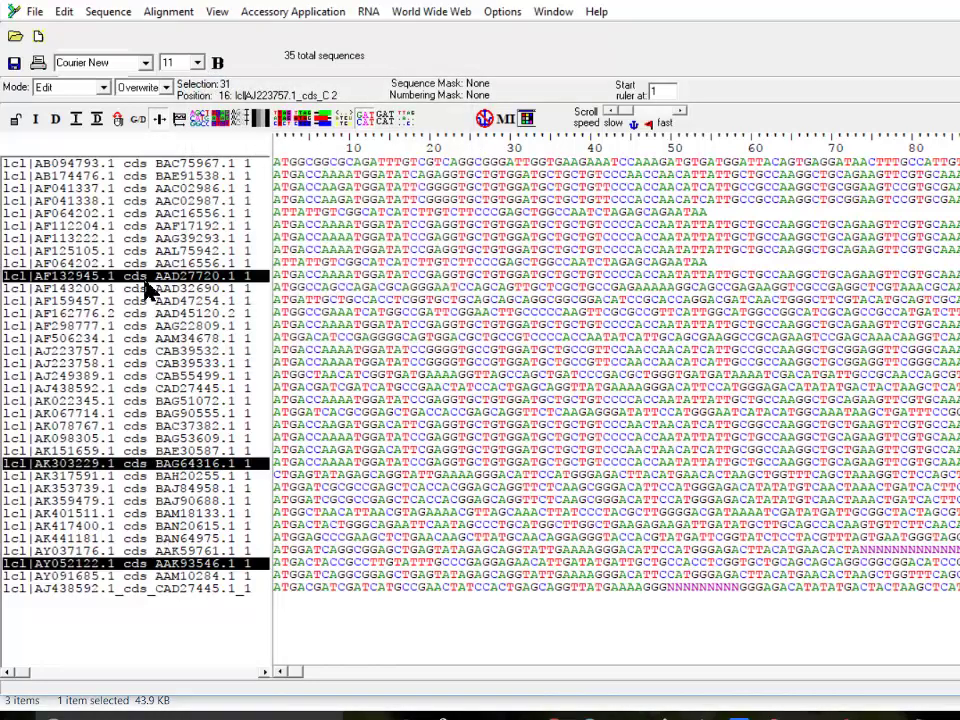
pyautogui.click(64, 14)
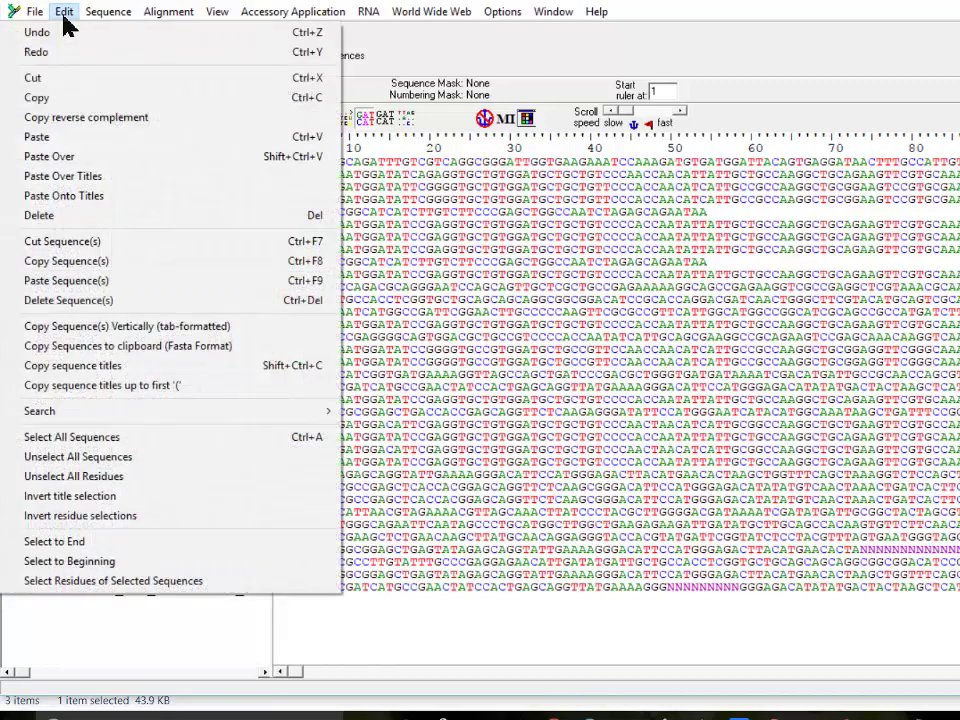
pyautogui.click(212, 366)
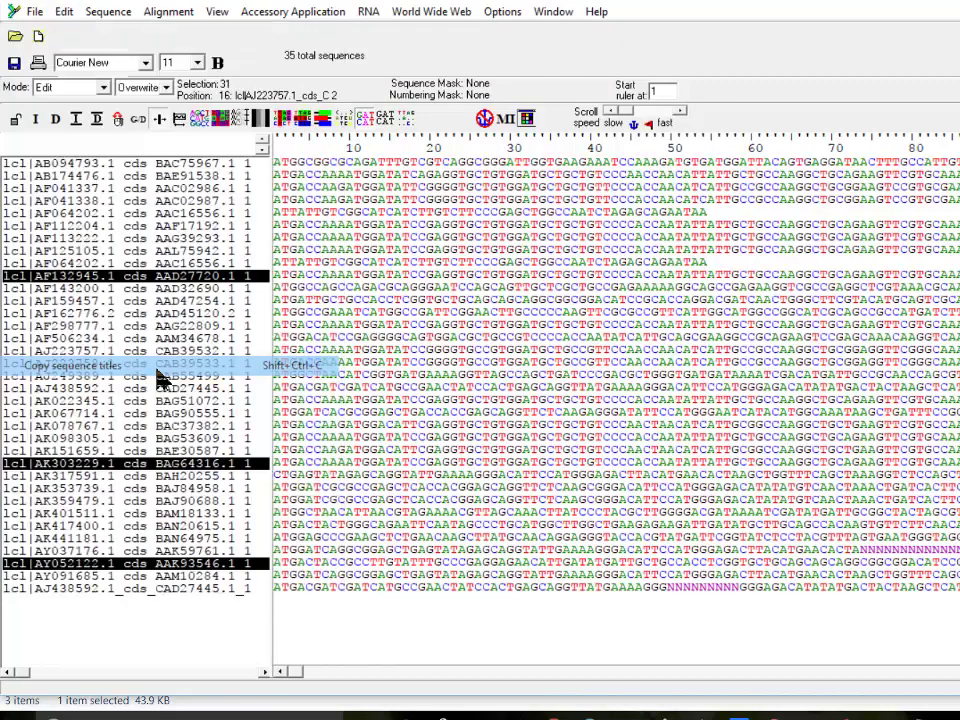
pyautogui.click(146, 632)
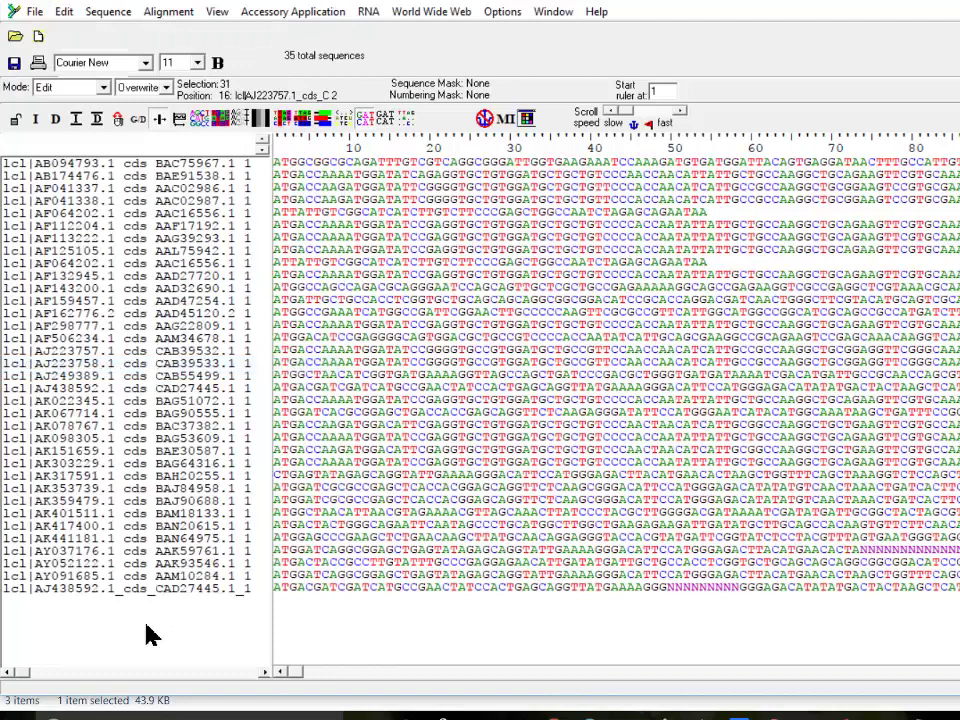
# Search for and select the sequences whose full titles exactly match the three copied titles, and clear the selection
pyautogui.click(66, 13)
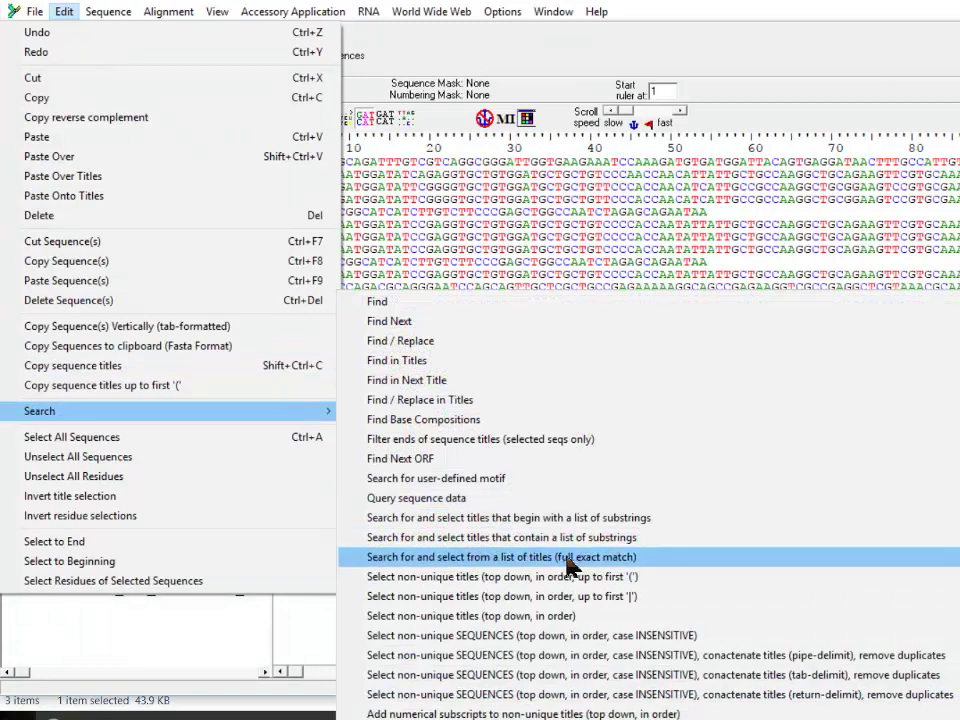
pyautogui.click(592, 566)
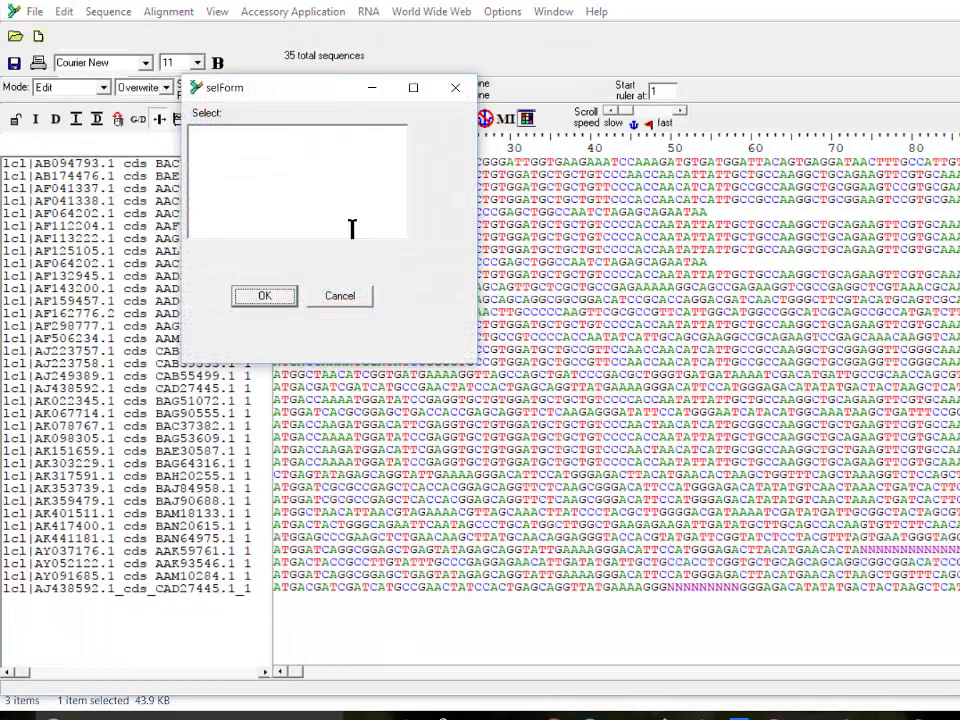
pyautogui.click(314, 200)
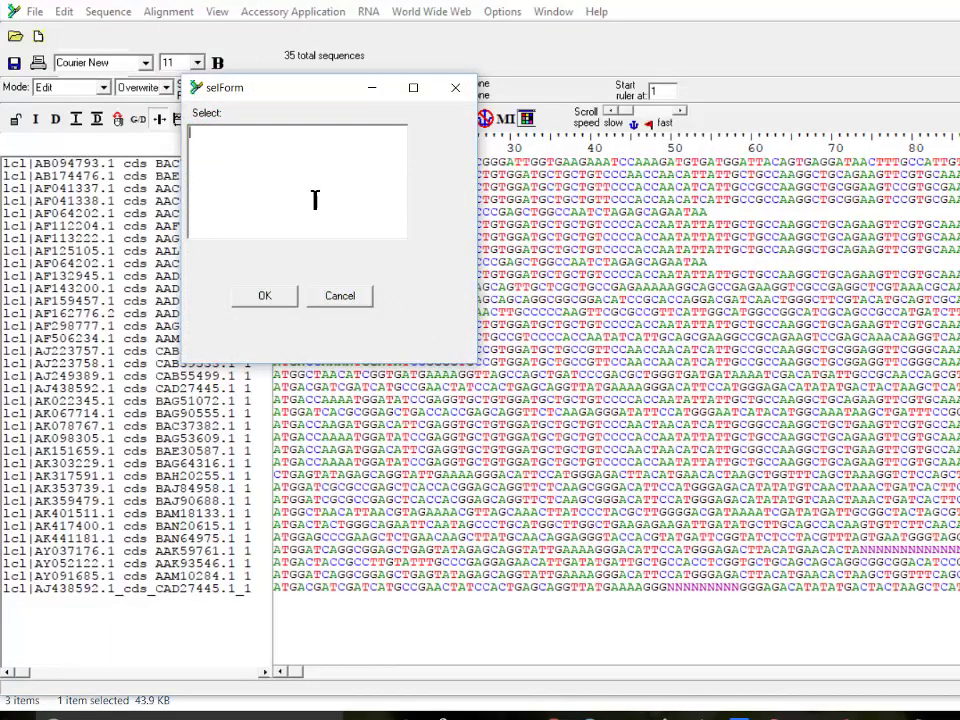
pyautogui.hotkey('ctrl', 'v')
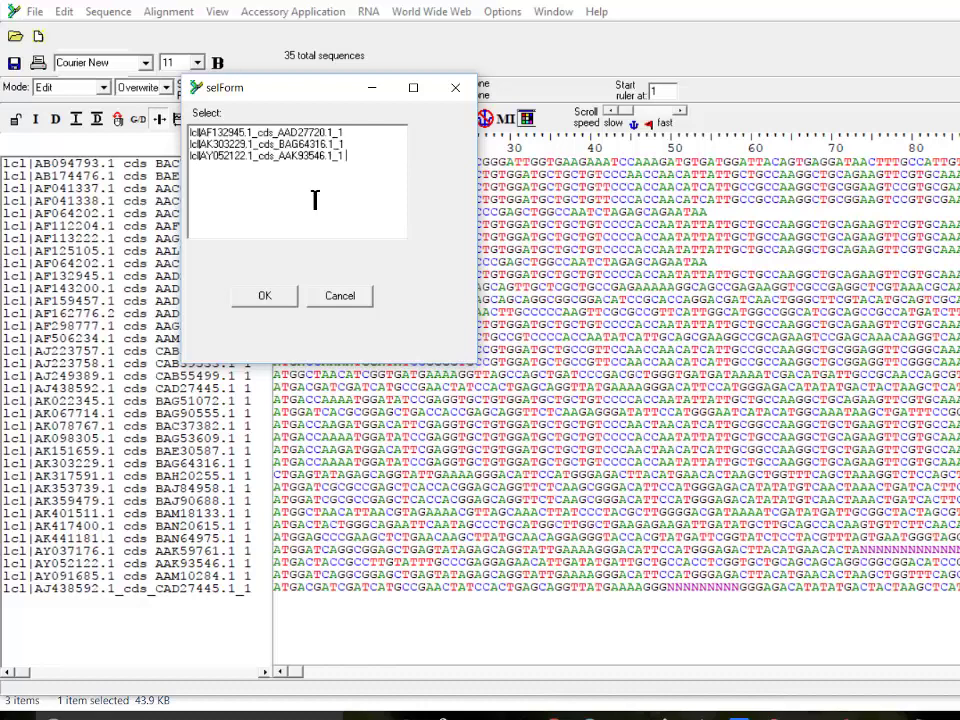
pyautogui.click(266, 302)
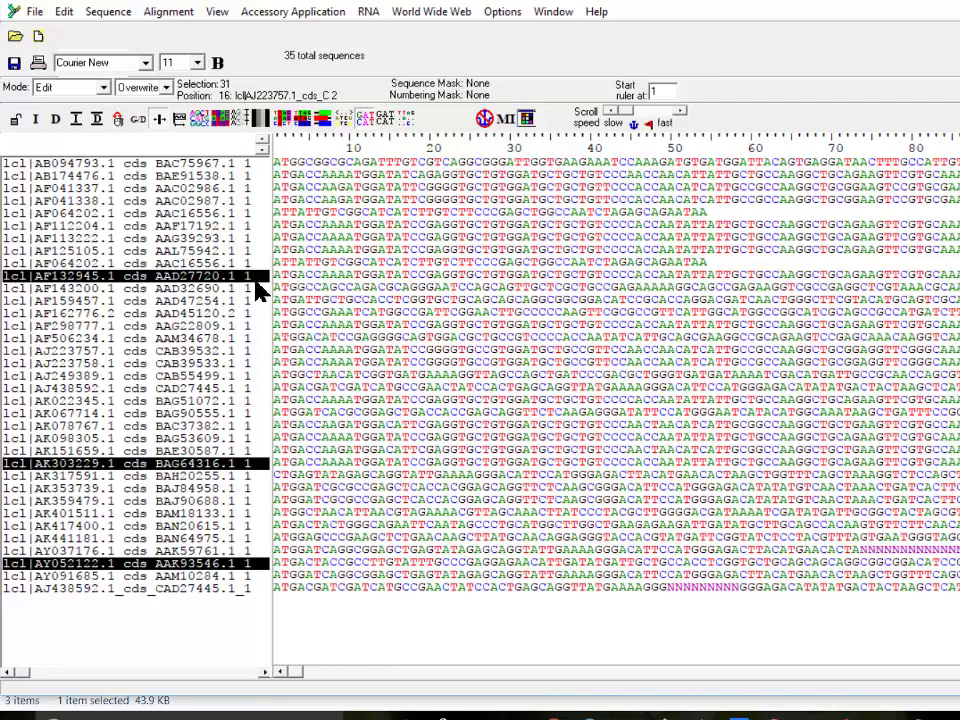
pyautogui.click(124, 626)
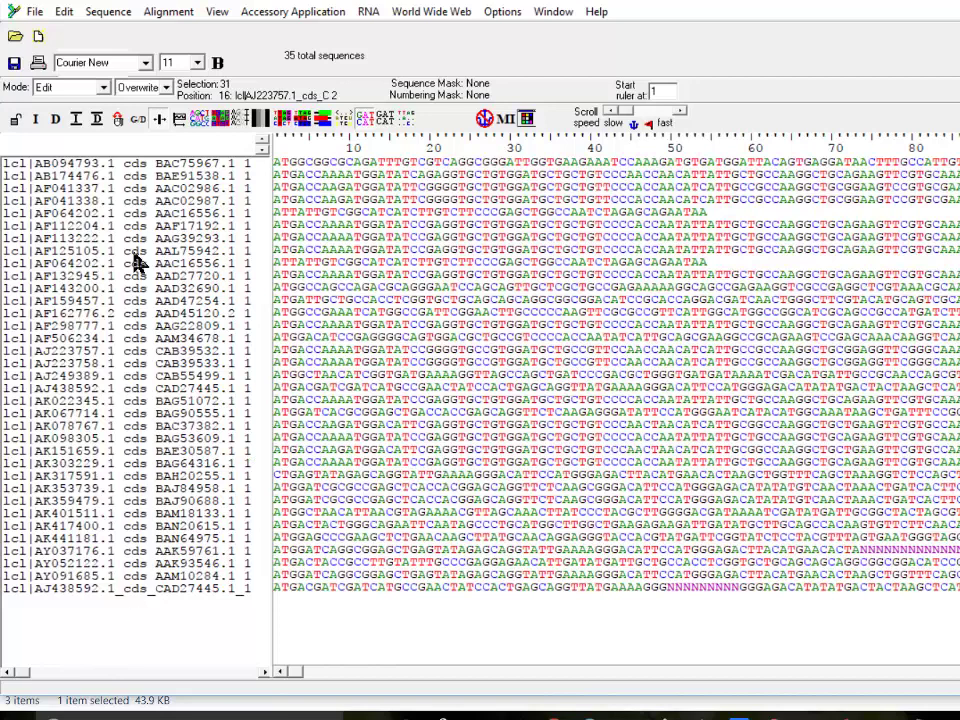
# Try to select the non-unique titles in top-down order, comparing them up to the first "("
pyautogui.click(64, 11)
pyautogui.moveTo(296, 418)
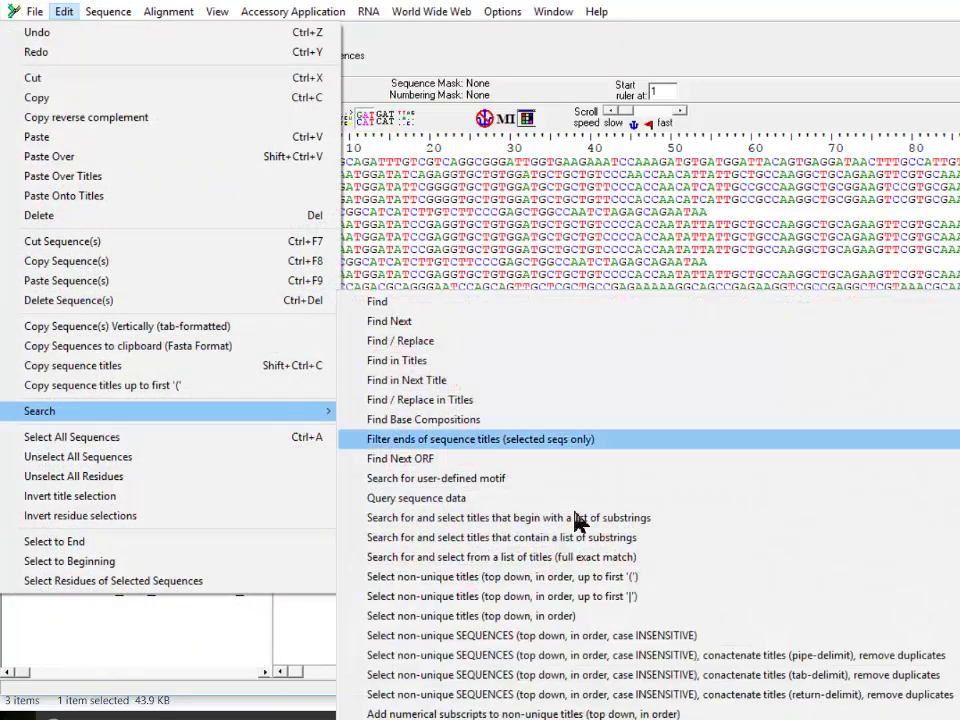
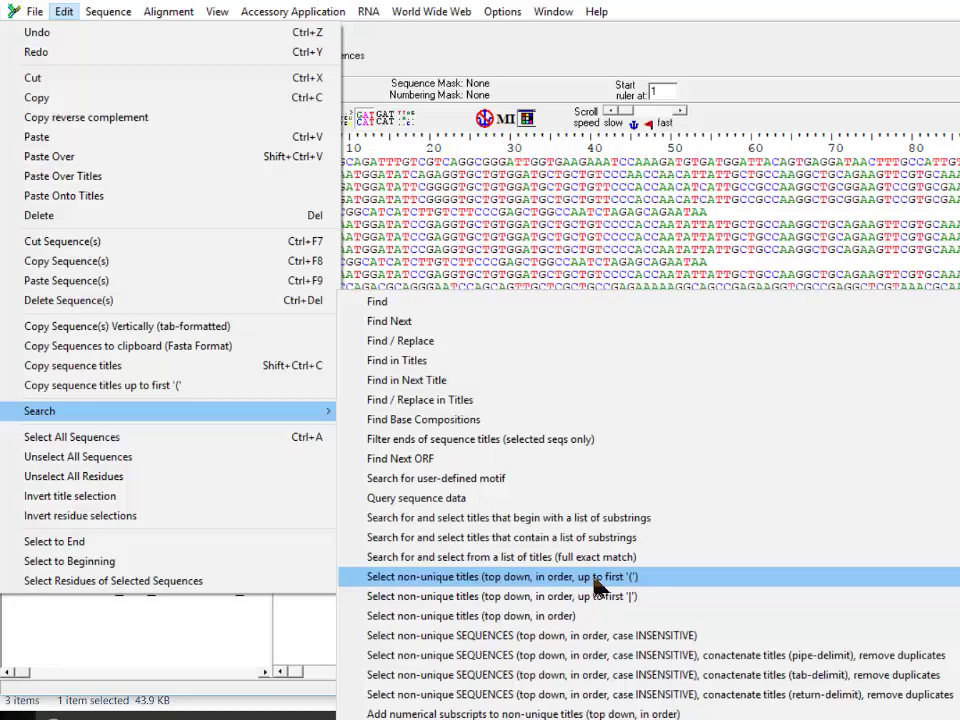
pyautogui.click(598, 587)
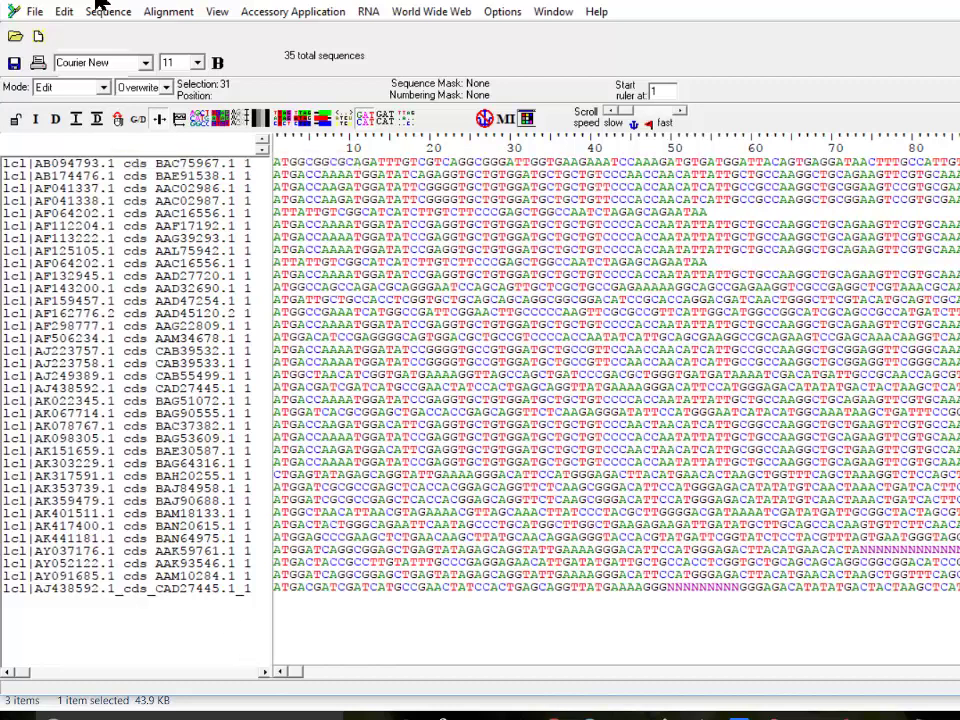
# Sort the sequences by title
pyautogui.click(64, 12)
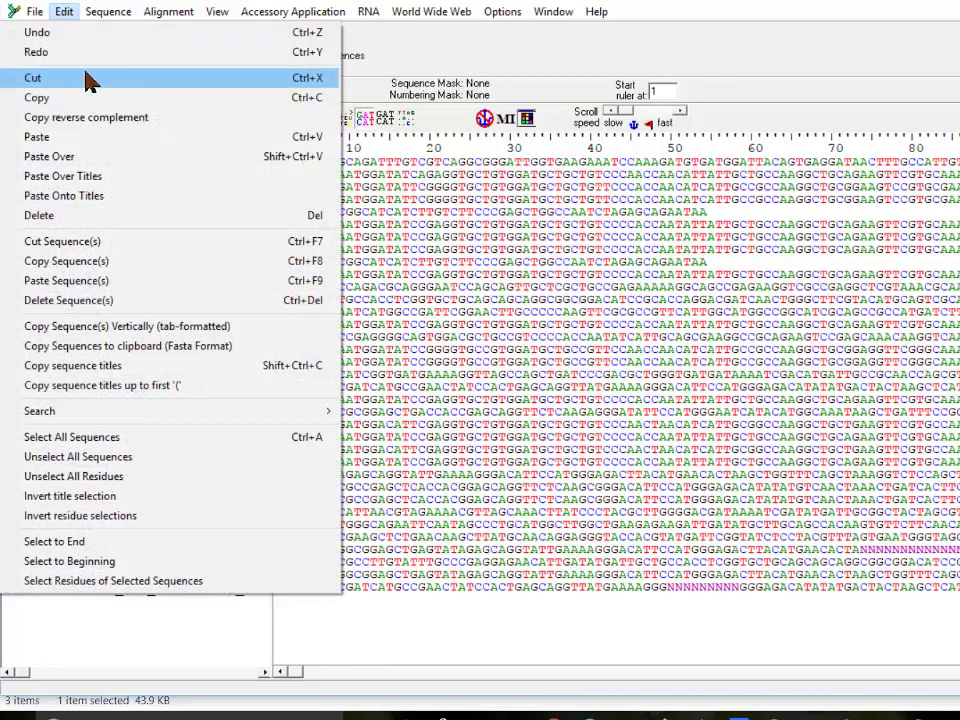
pyautogui.moveTo(110, 15)
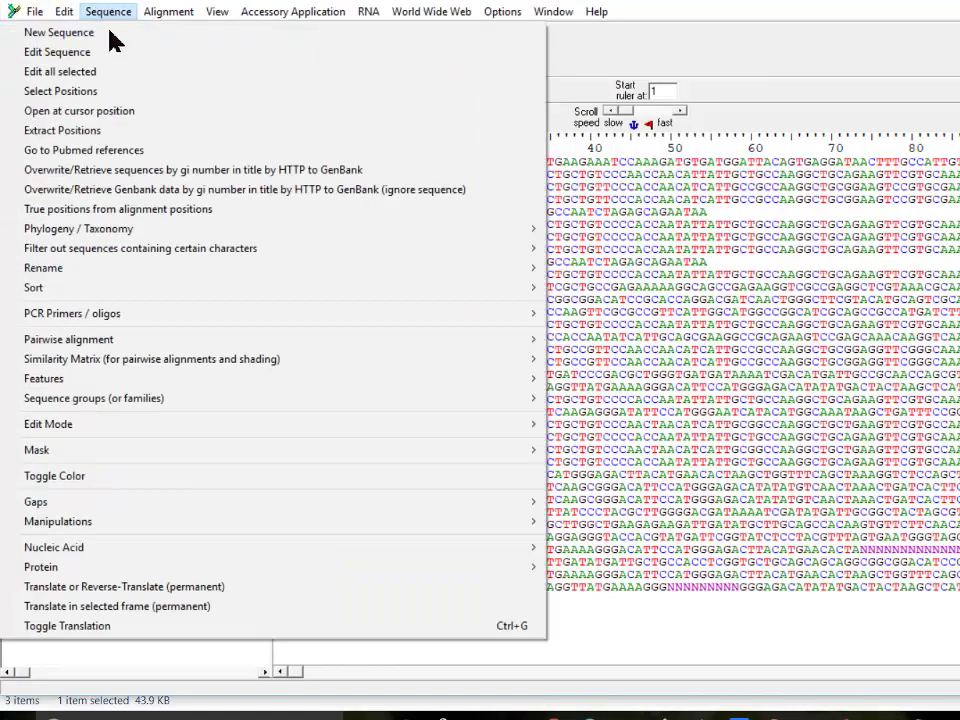
pyautogui.moveTo(529, 297)
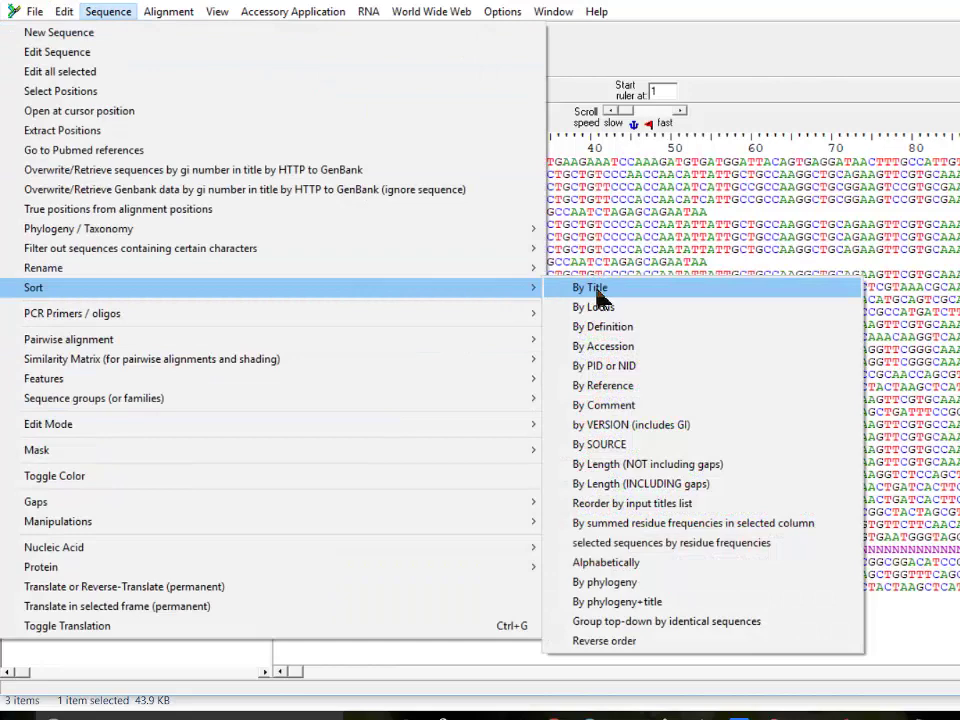
pyautogui.click(598, 289)
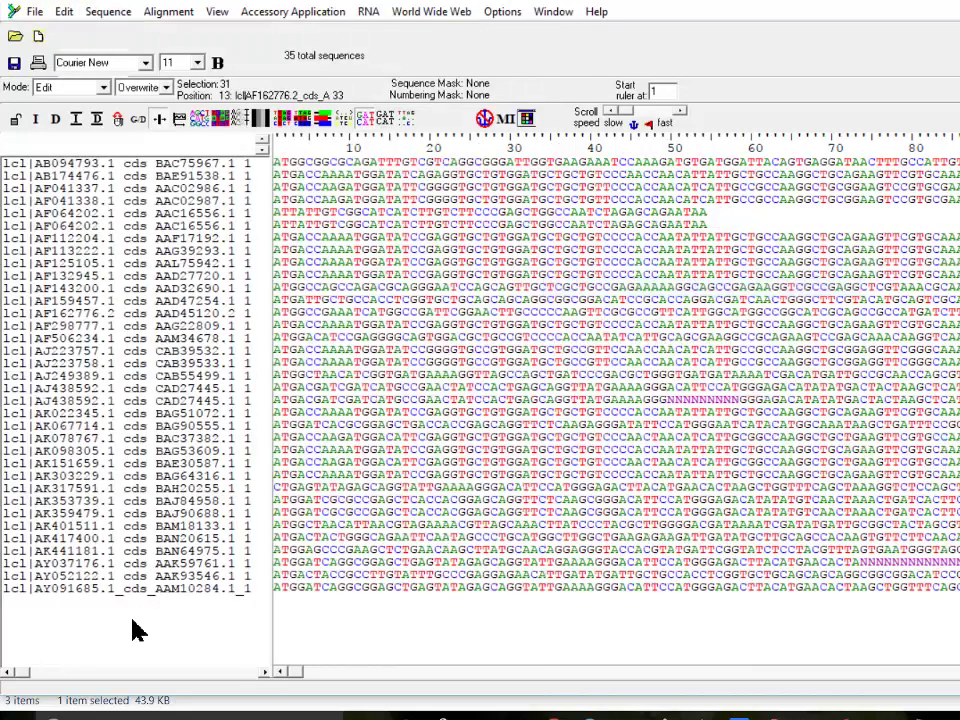
# Select the non-unique titles in the sorted list in top-down order, comparing them up to the first "("
pyautogui.click(64, 11)
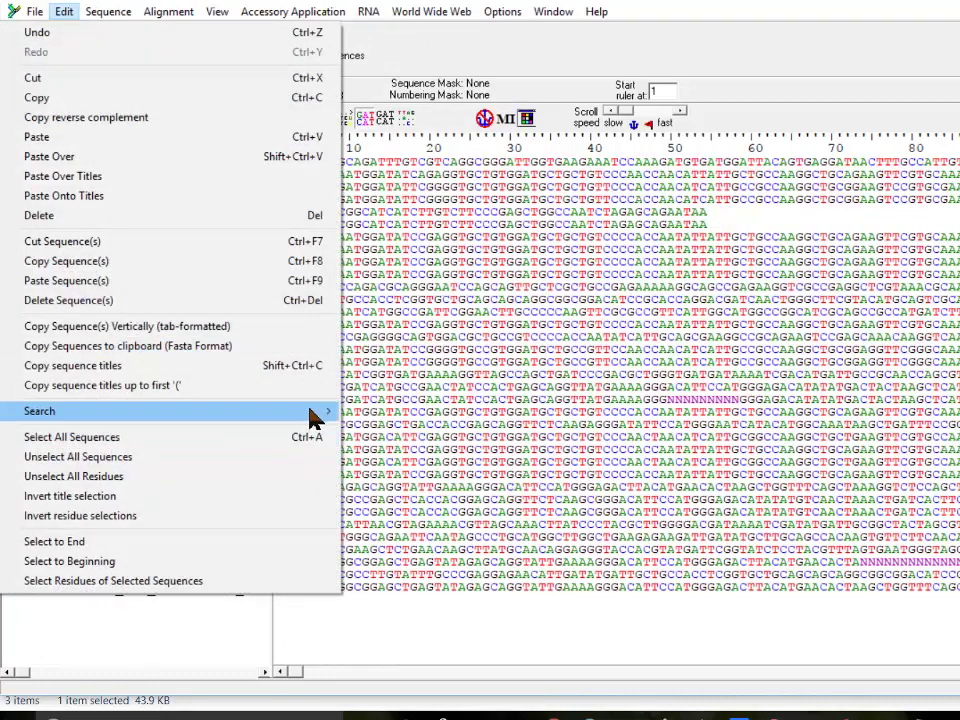
pyautogui.moveTo(310, 414)
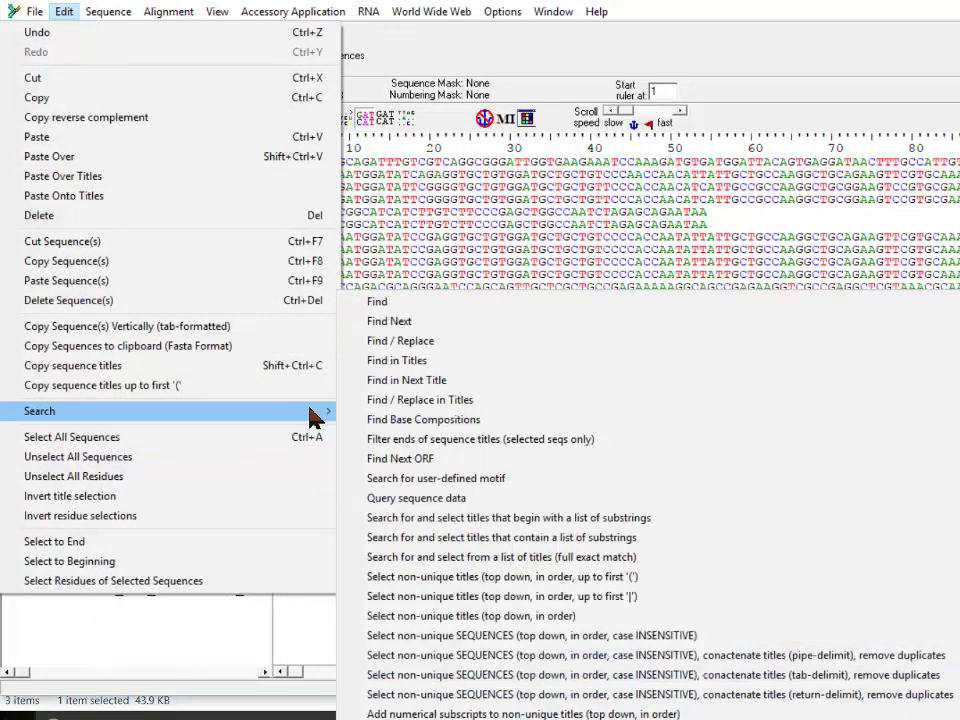
pyautogui.click(598, 578)
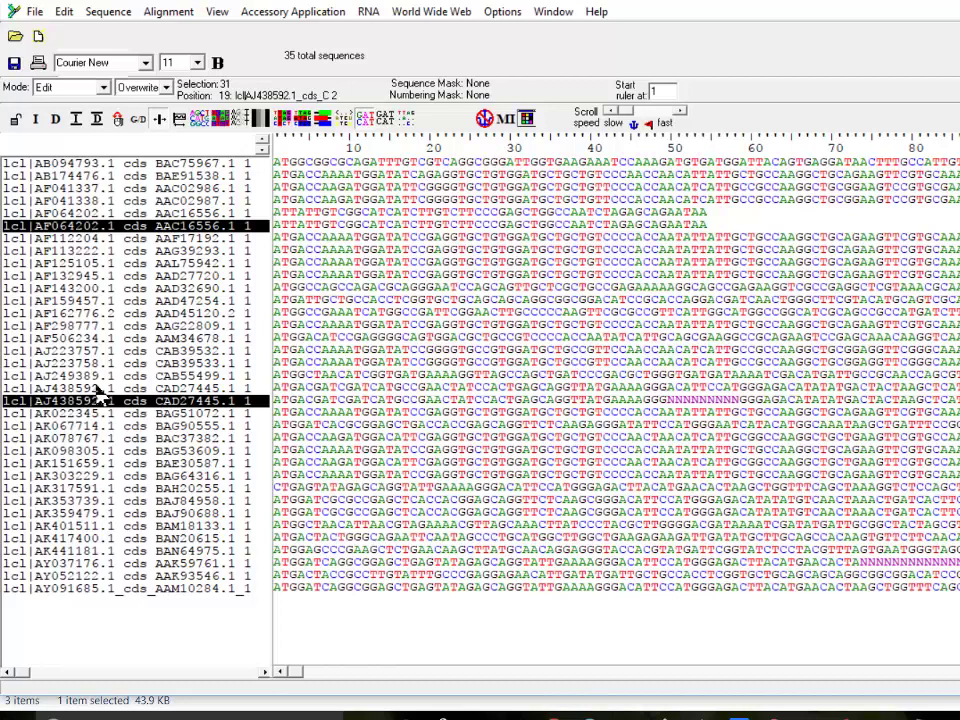
# Delete the selected duplicate sequences, undo the deletion and clear the selection
pyautogui.press('Delete')
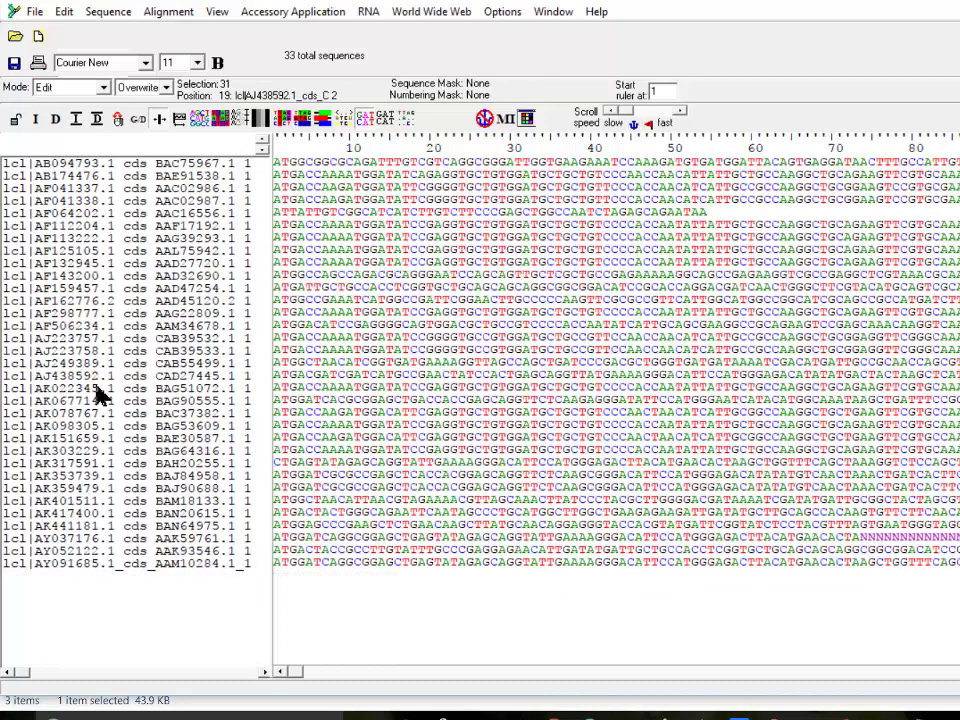
pyautogui.hotkey('ctrl', 'z')
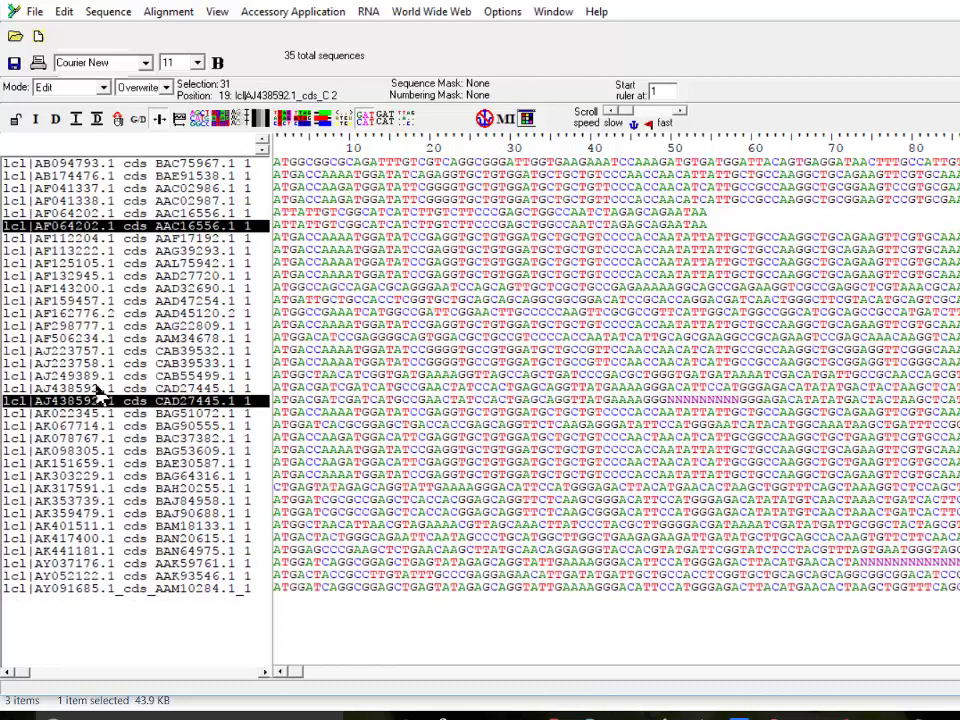
pyautogui.click(100, 630)
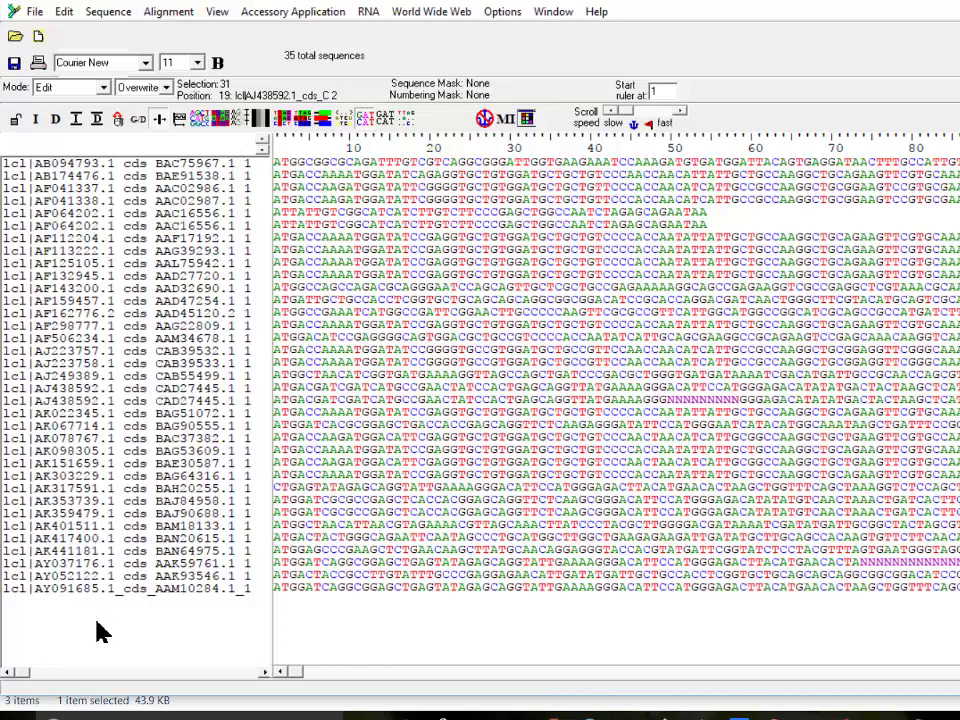
pyautogui.click(101, 18)
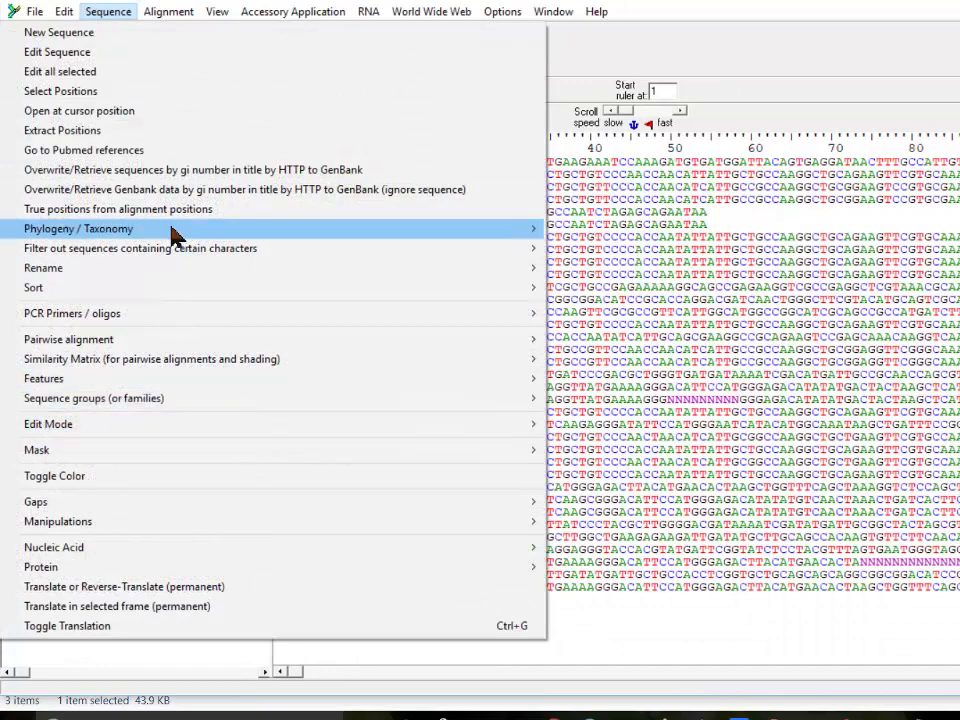
pyautogui.moveTo(60, 9)
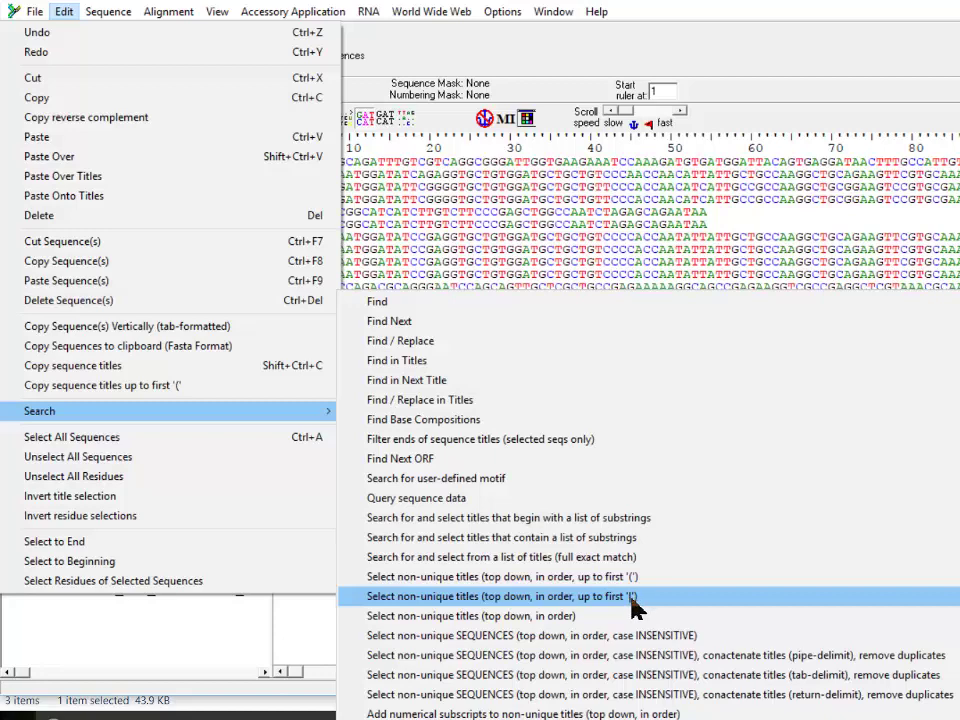
pyautogui.click(143, 634)
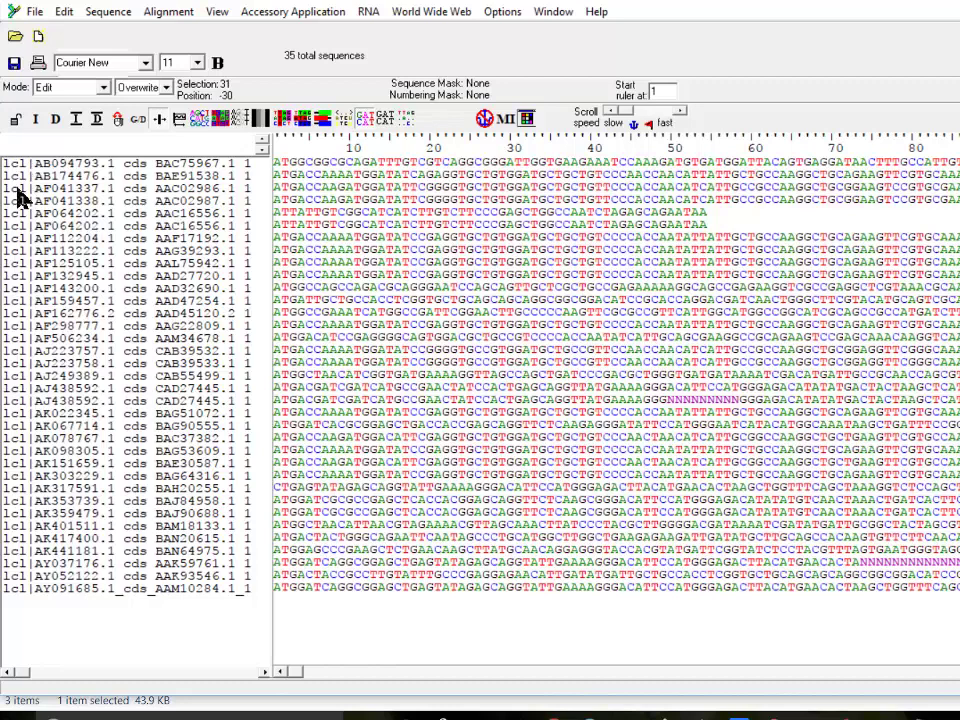
# Select the non-unique titles in top-down order, comparing them up to the first "|", and clear the selection
pyautogui.click(100, 14)
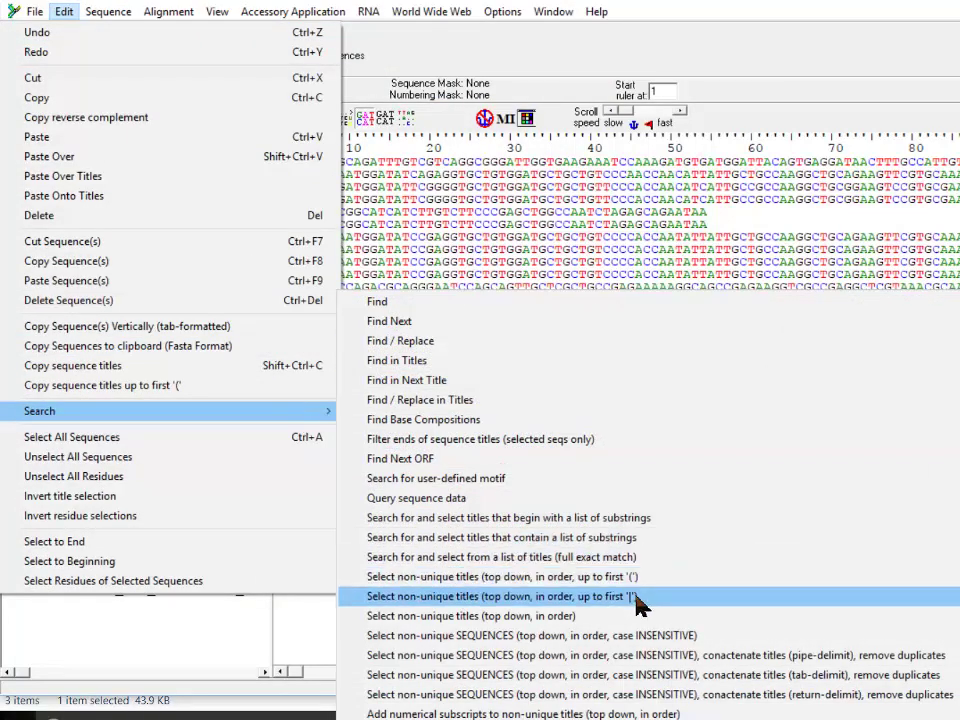
pyautogui.click(636, 597)
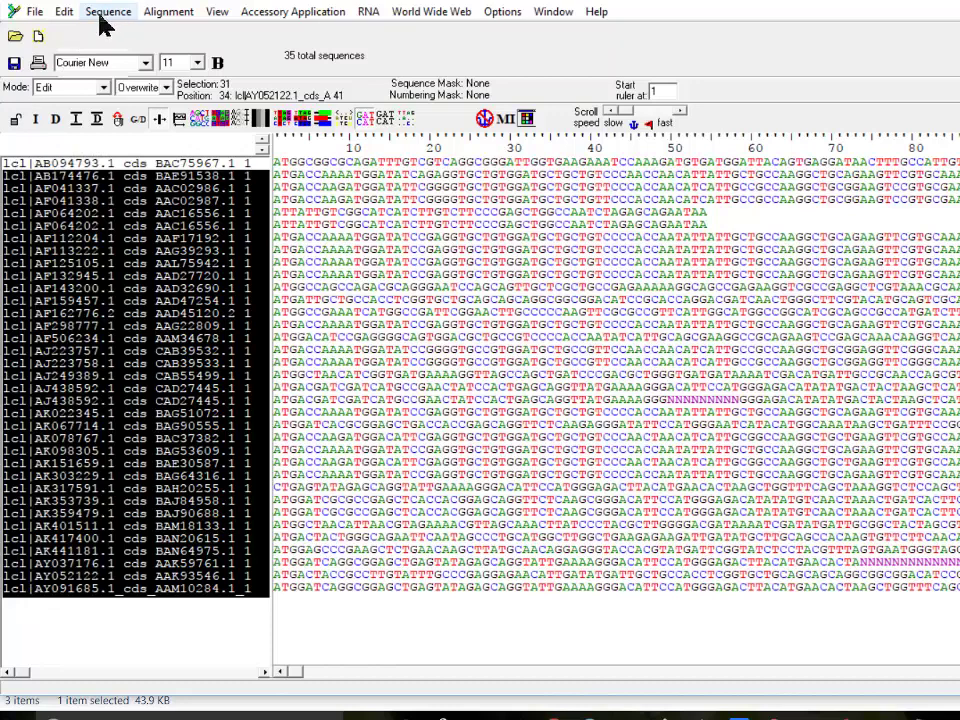
pyautogui.click(66, 13)
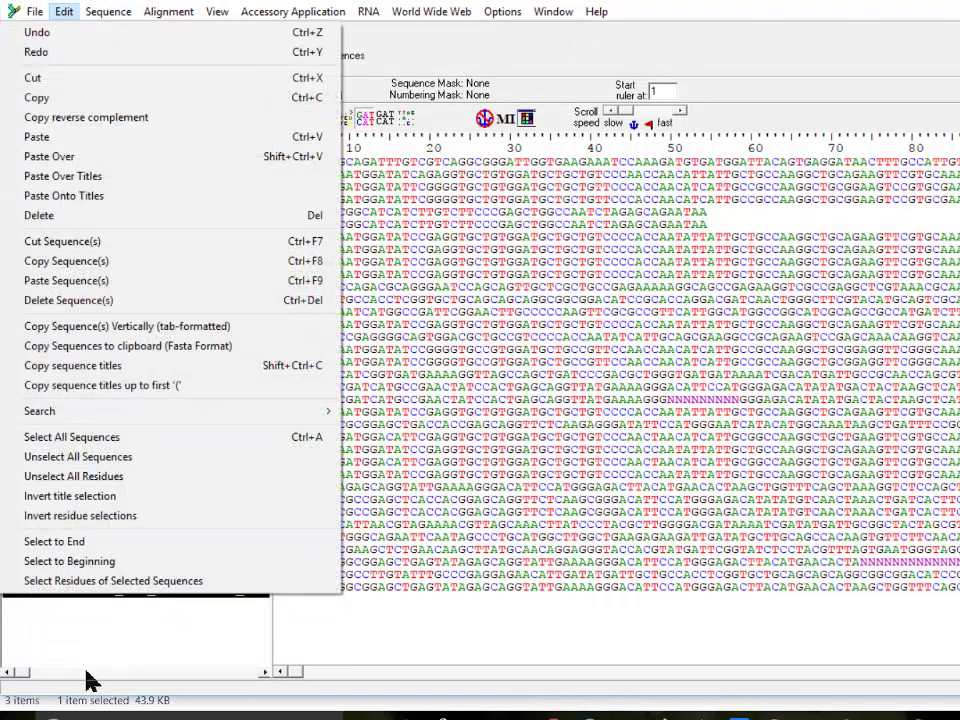
pyautogui.click(104, 650)
pyautogui.click(104, 650)
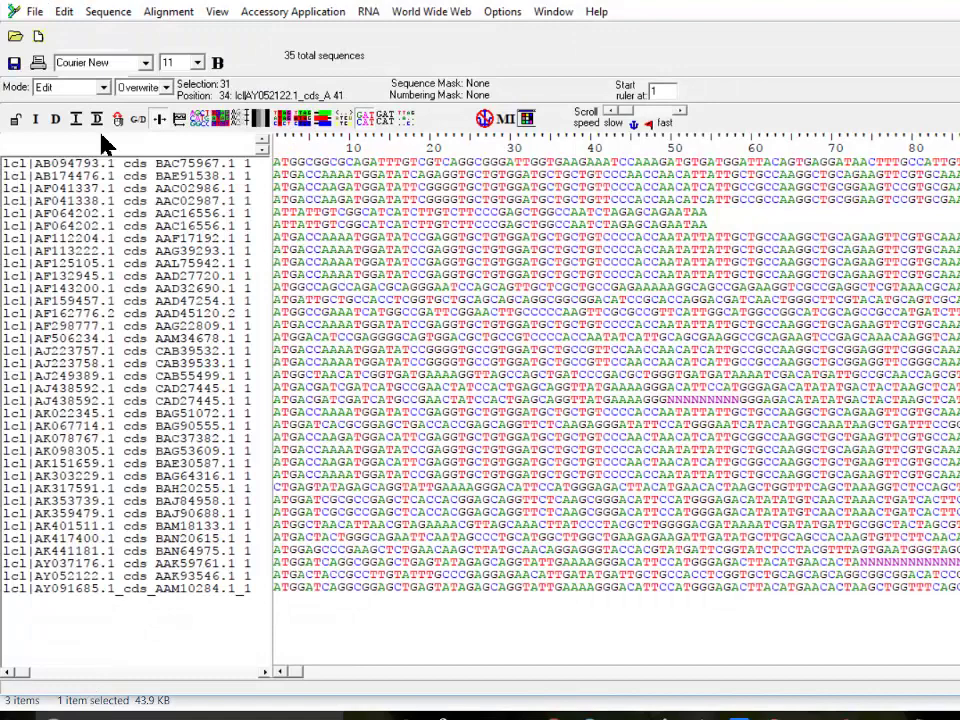
# Select the non-unique titles in top-down order by comparing the whole titles, and clear the selection
pyautogui.click(64, 13)
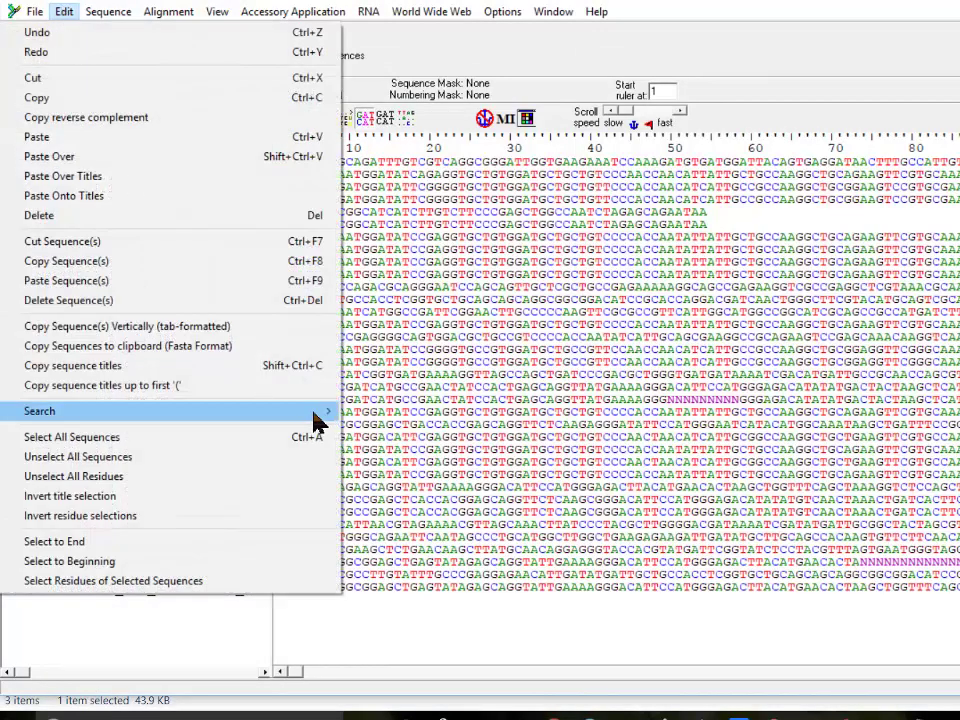
pyautogui.moveTo(317, 414)
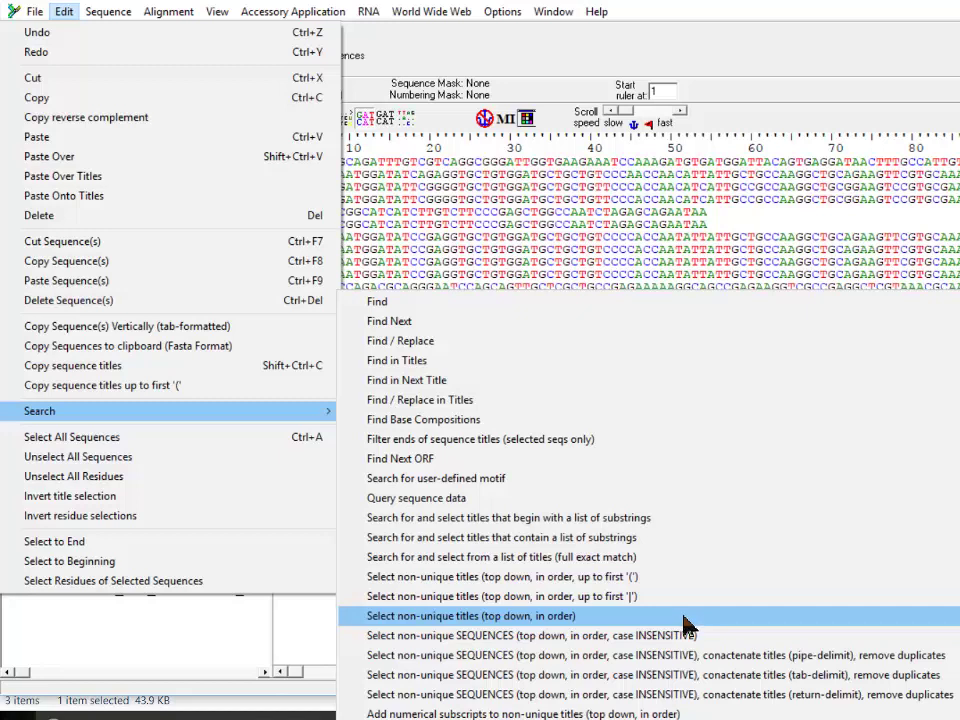
pyautogui.click(686, 617)
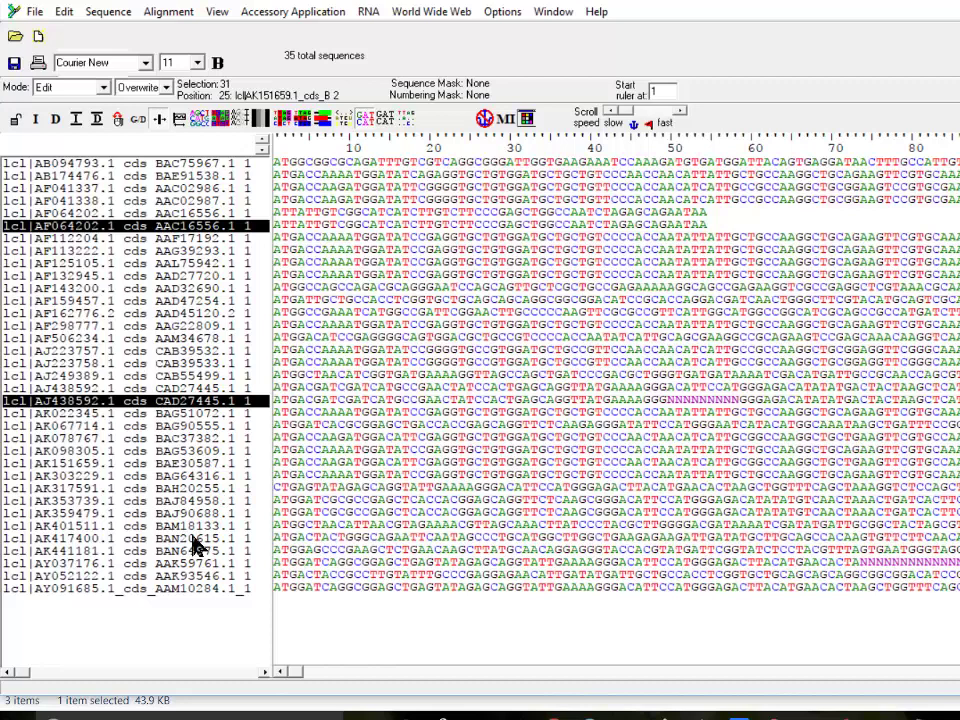
pyautogui.click(64, 14)
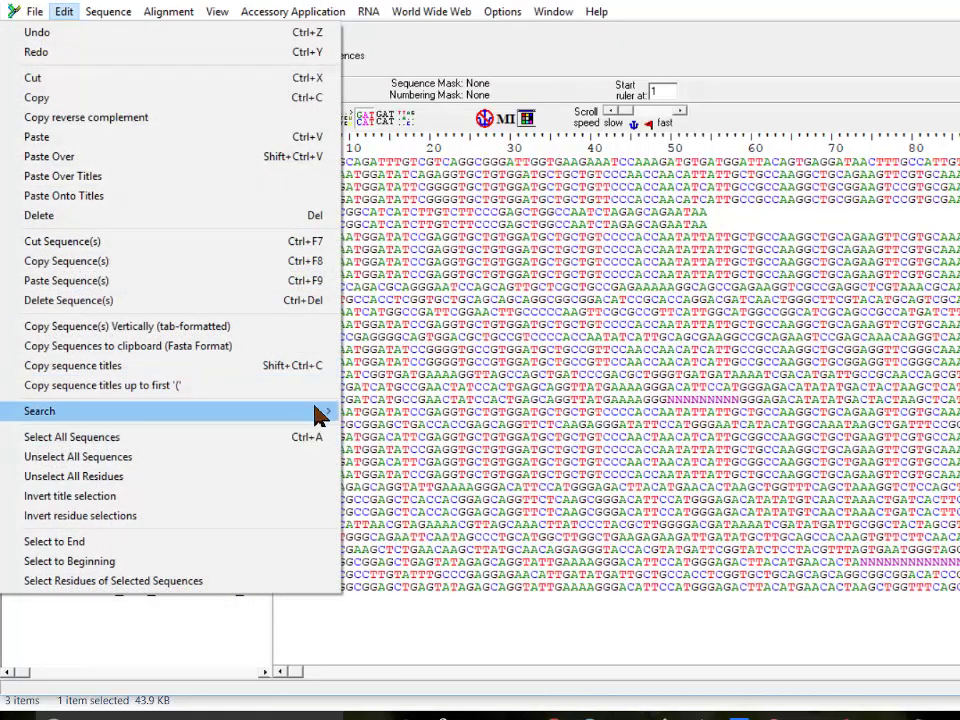
pyautogui.click(195, 628)
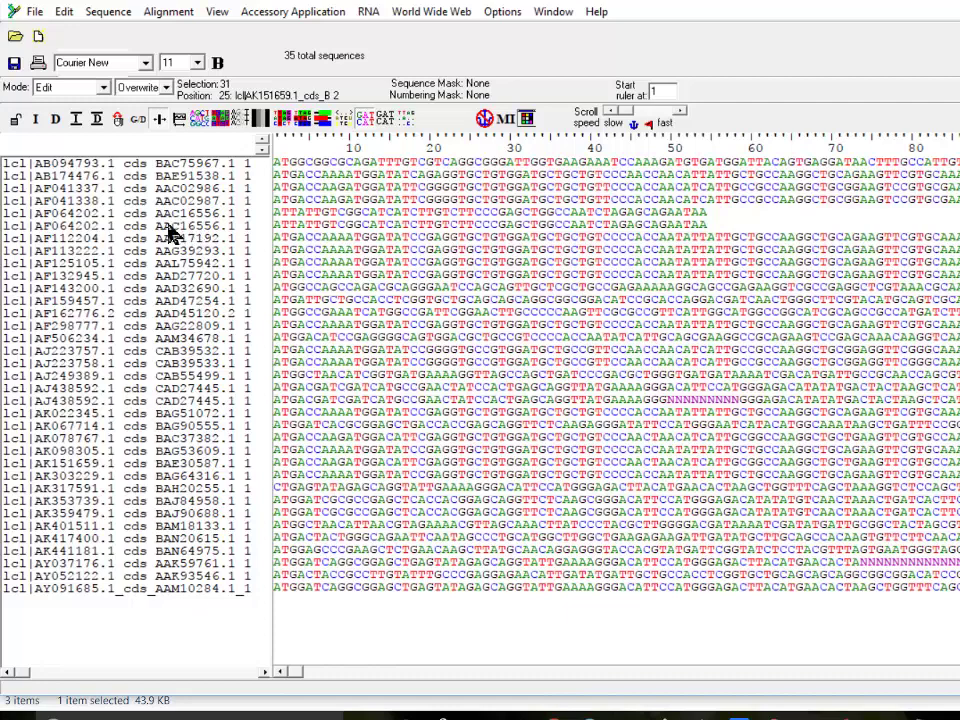
# Move the second AF064202.1 sequence below AF162776.2 and the second AJ438592.1 sequence below AK317591.1, leaving nothing selected
pyautogui.moveTo(172, 233); pyautogui.dragTo(172, 326)
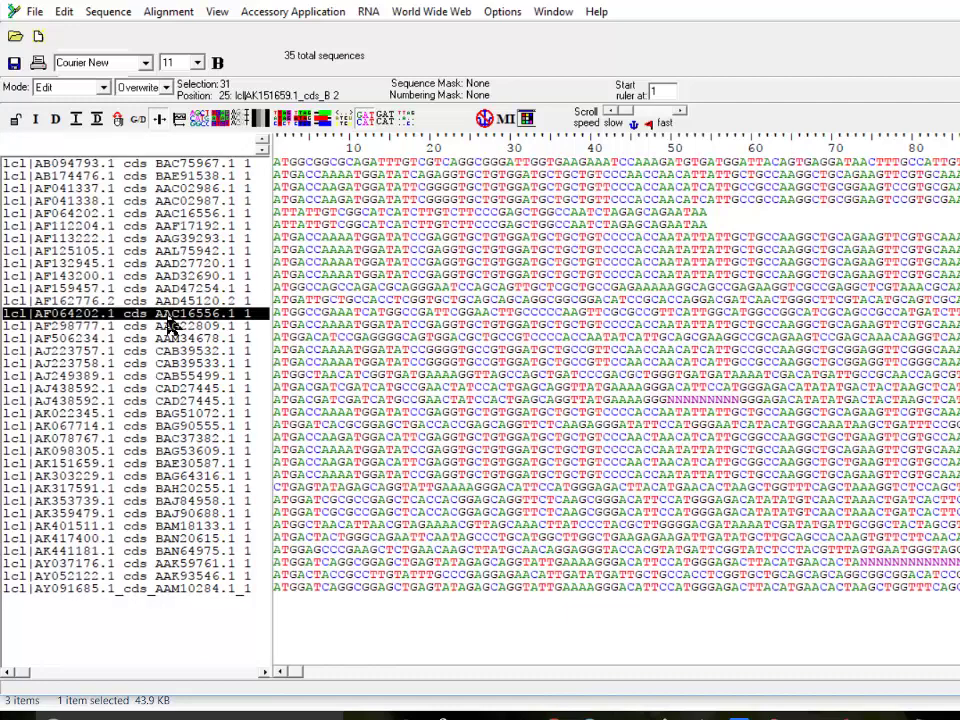
pyautogui.click(112, 402)
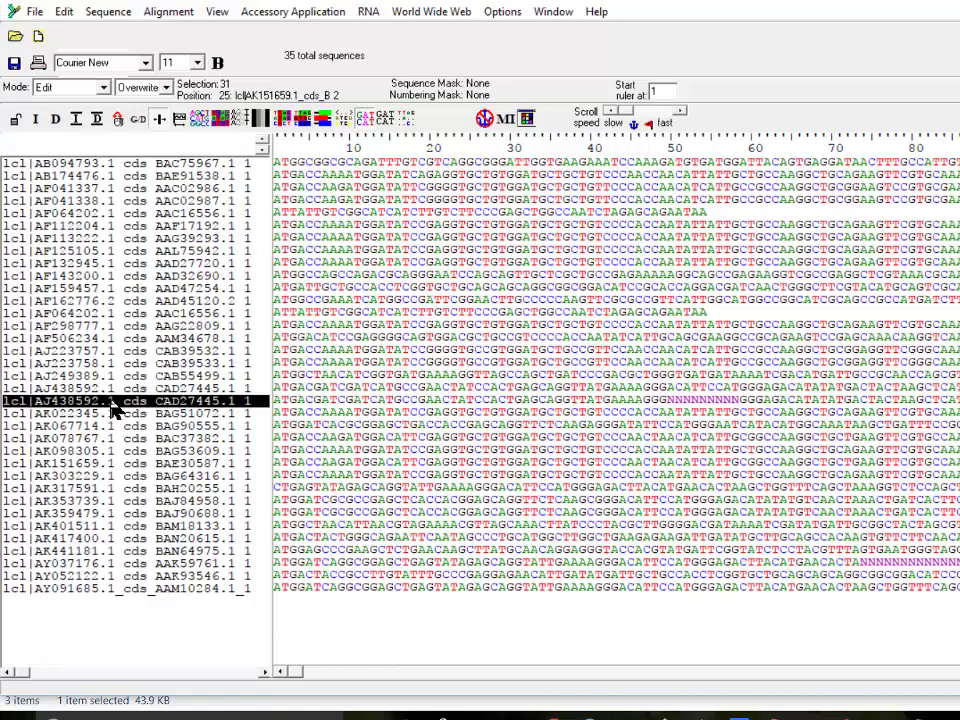
pyautogui.moveTo(112, 492); pyautogui.dragTo(111, 490)
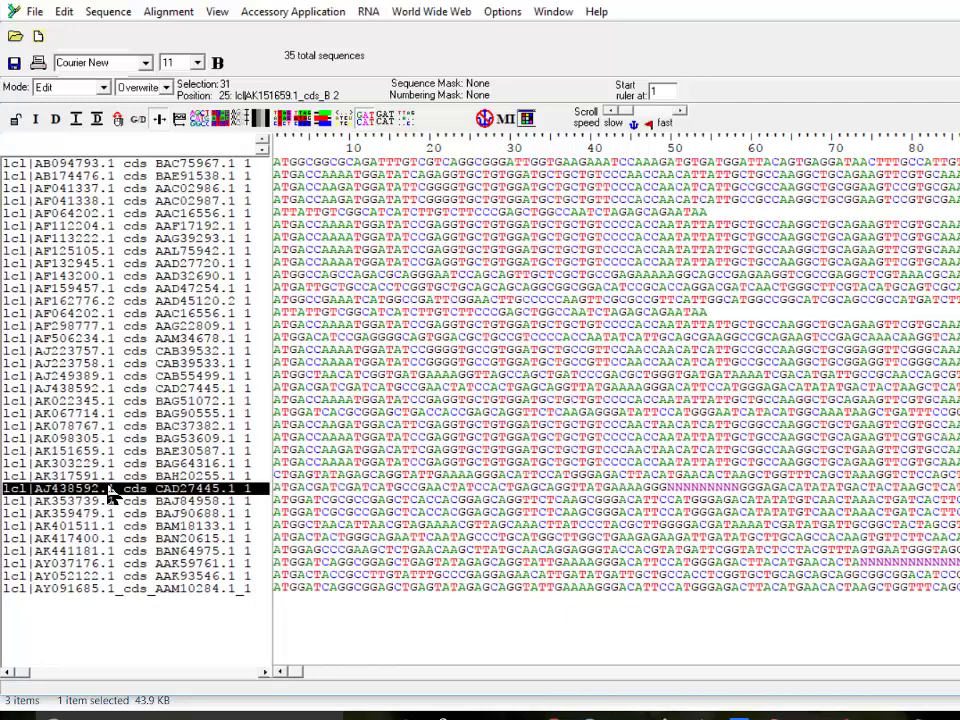
pyautogui.click(111, 626)
# Select the non-unique titles and the non-unique sequences (case insensitive) of the unsorted alignment, both in top-down order
pyautogui.click(64, 12)
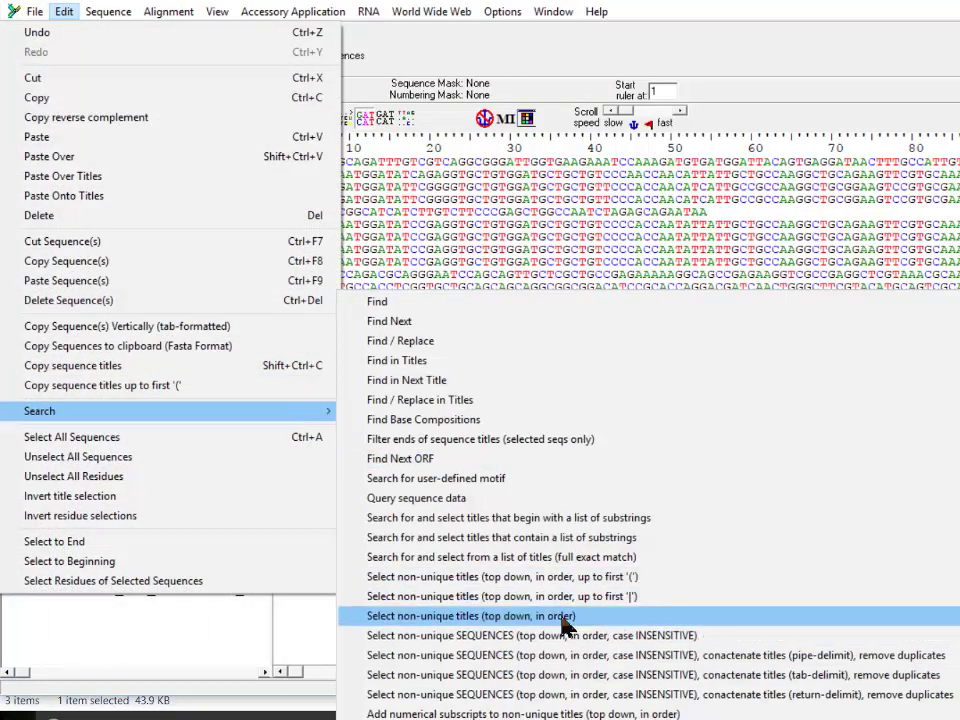
pyautogui.click(567, 625)
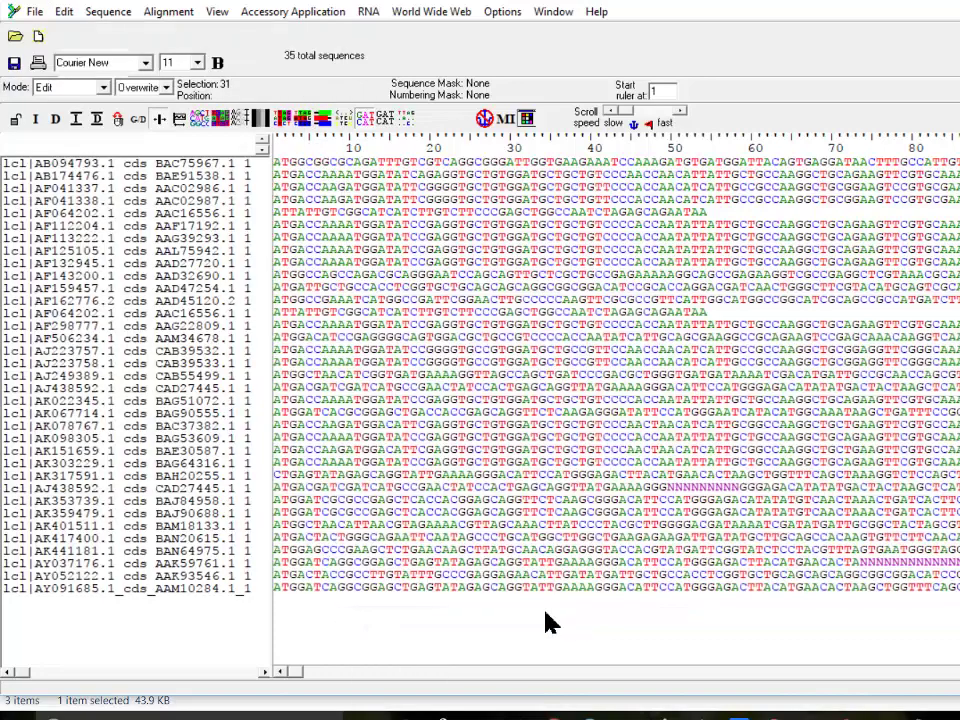
pyautogui.click(64, 16)
pyautogui.moveTo(320, 420)
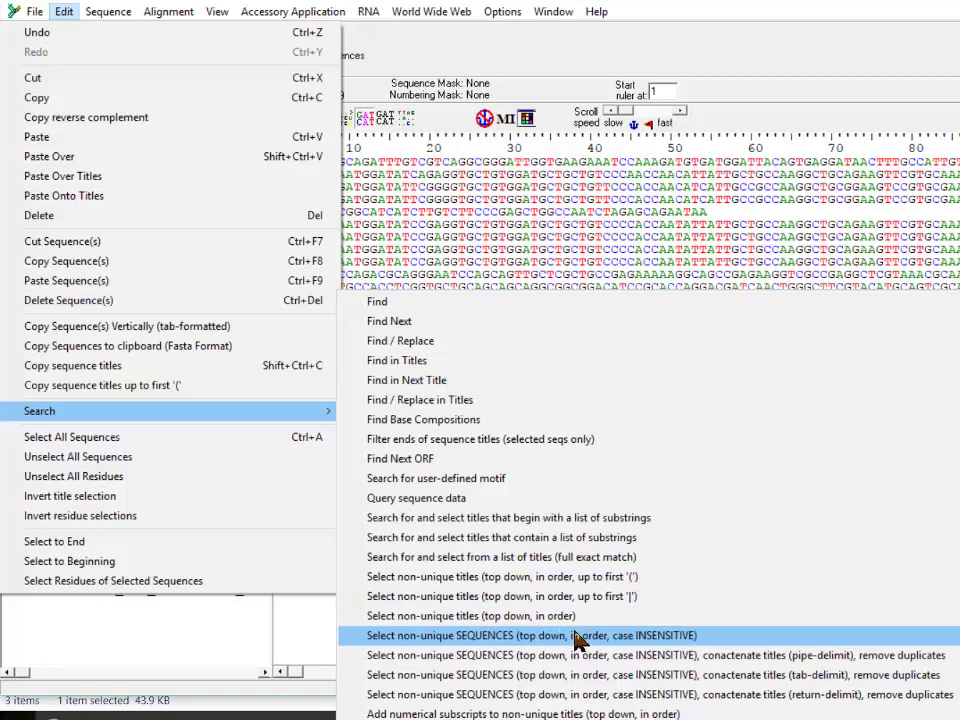
pyautogui.click(663, 640)
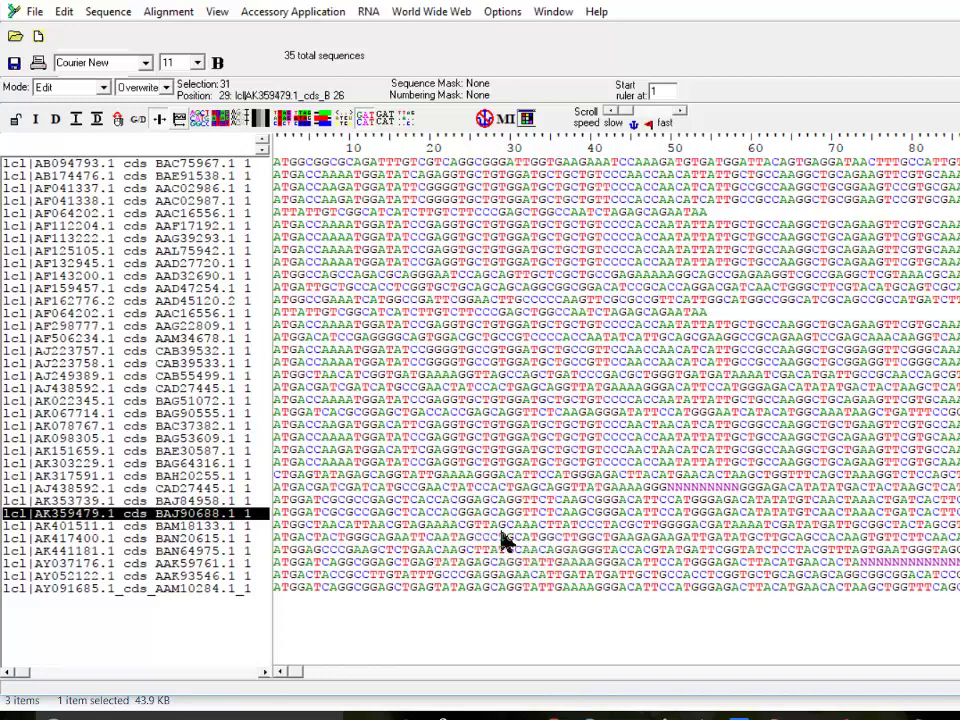
# Add AK353739.1 to the selected AK359479.1 and run a full ClustalW multiple alignment with 1000 bootstraps on the pair
pyautogui.keyDown('shift'); pyautogui.click(188, 501); pyautogui.keyUp('shift')
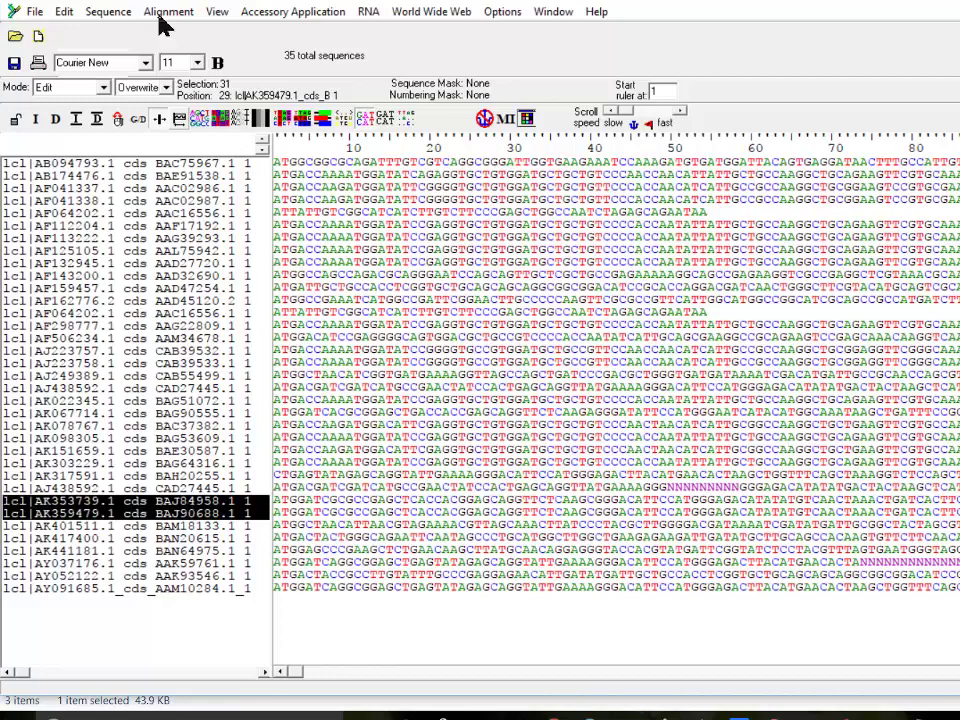
pyautogui.click(279, 15)
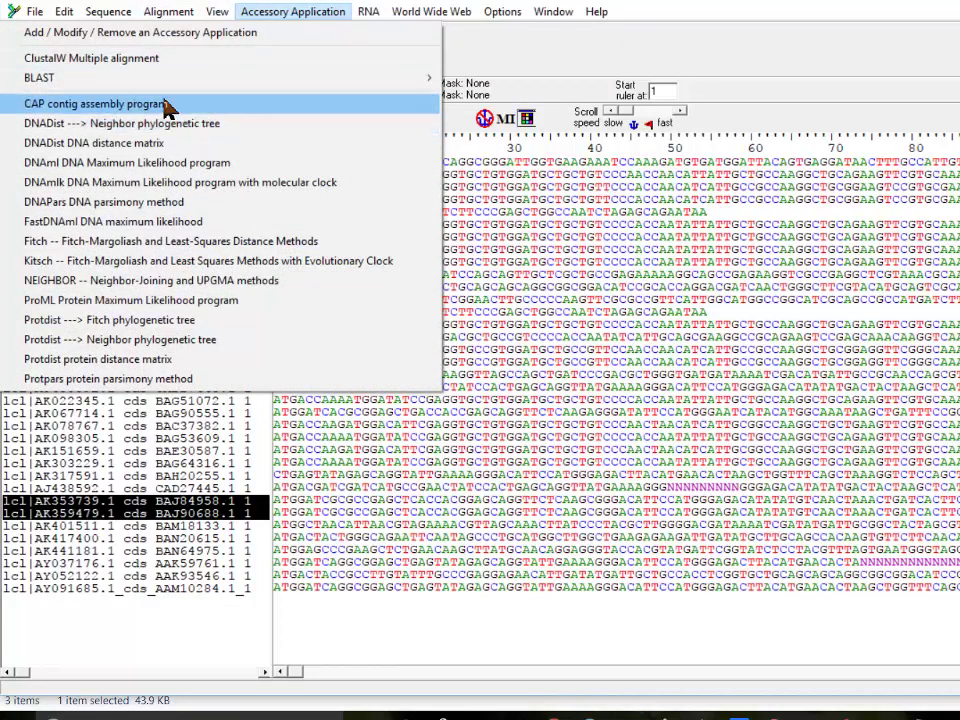
pyautogui.click(162, 61)
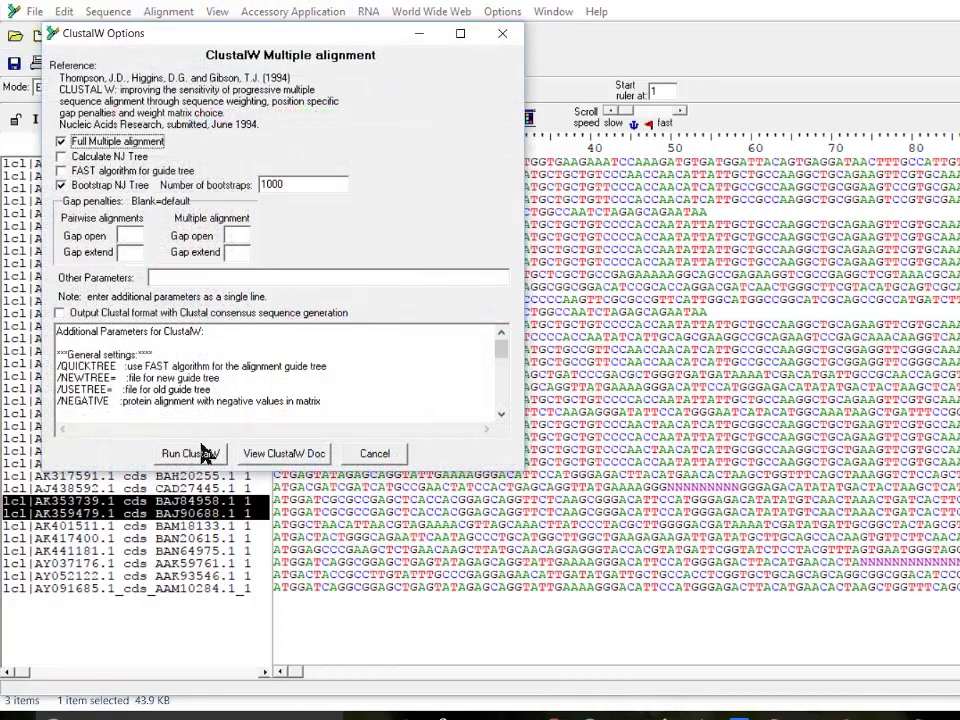
pyautogui.click(199, 453)
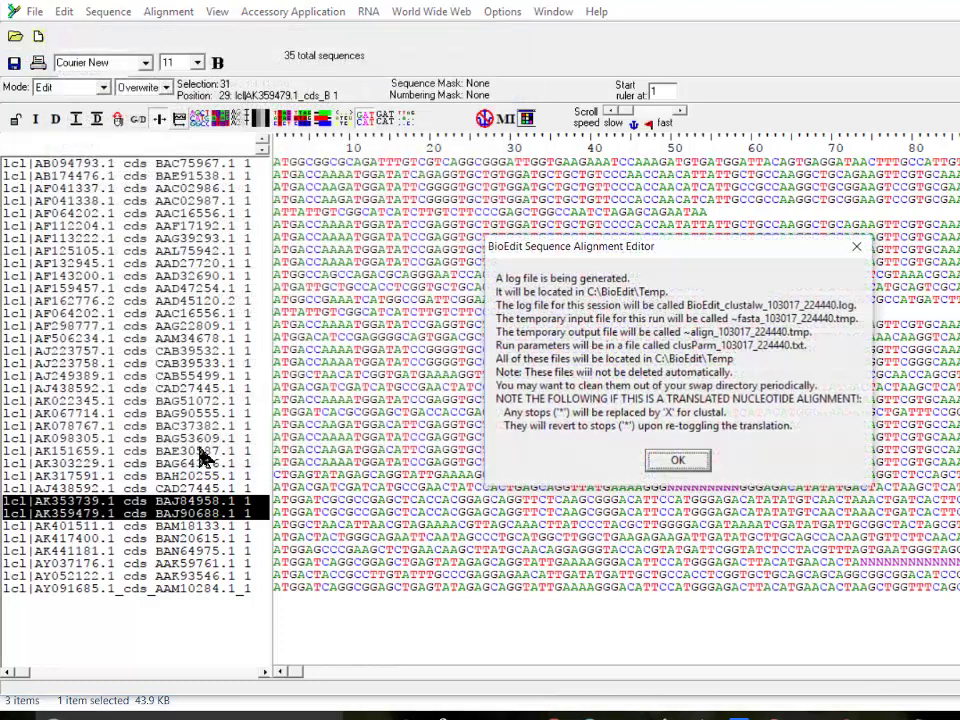
pyautogui.click(677, 461)
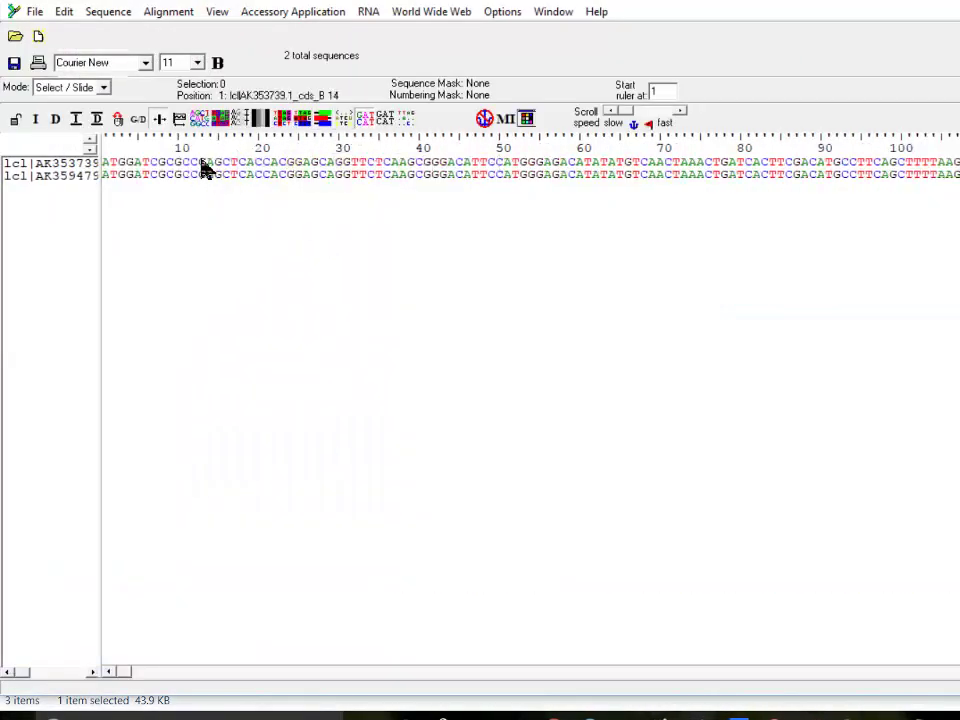
# Compare the two aligned sequences along their length with identical residues shown as dots, and return to ATPase.fasta with nothing selected
pyautogui.click(408, 120)
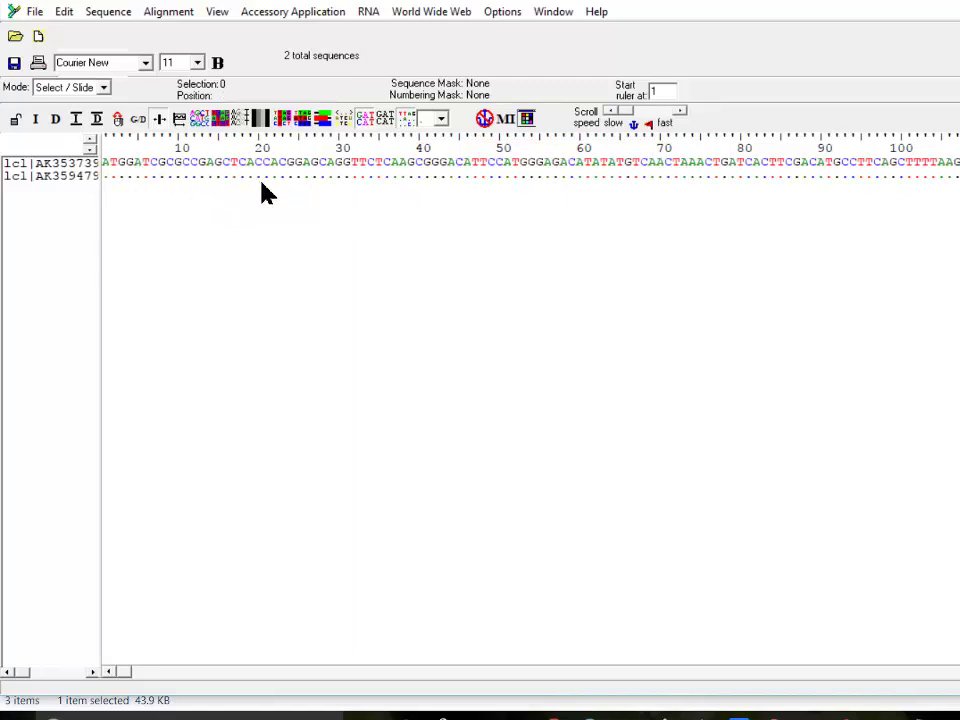
pyautogui.moveTo(122, 677); pyautogui.dragTo(197, 570)
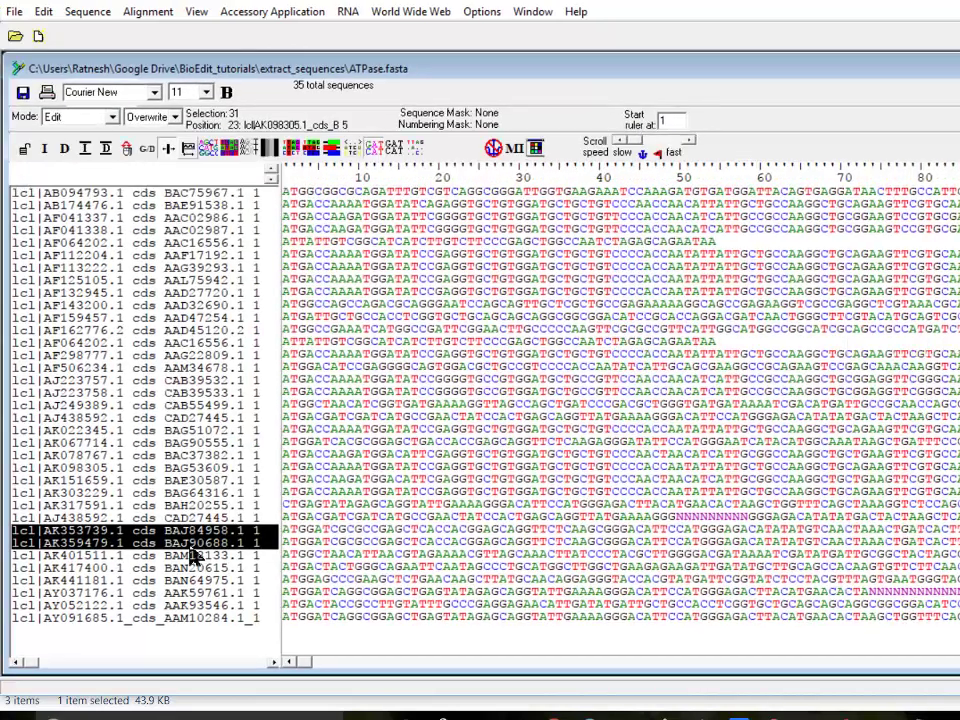
pyautogui.click(115, 653)
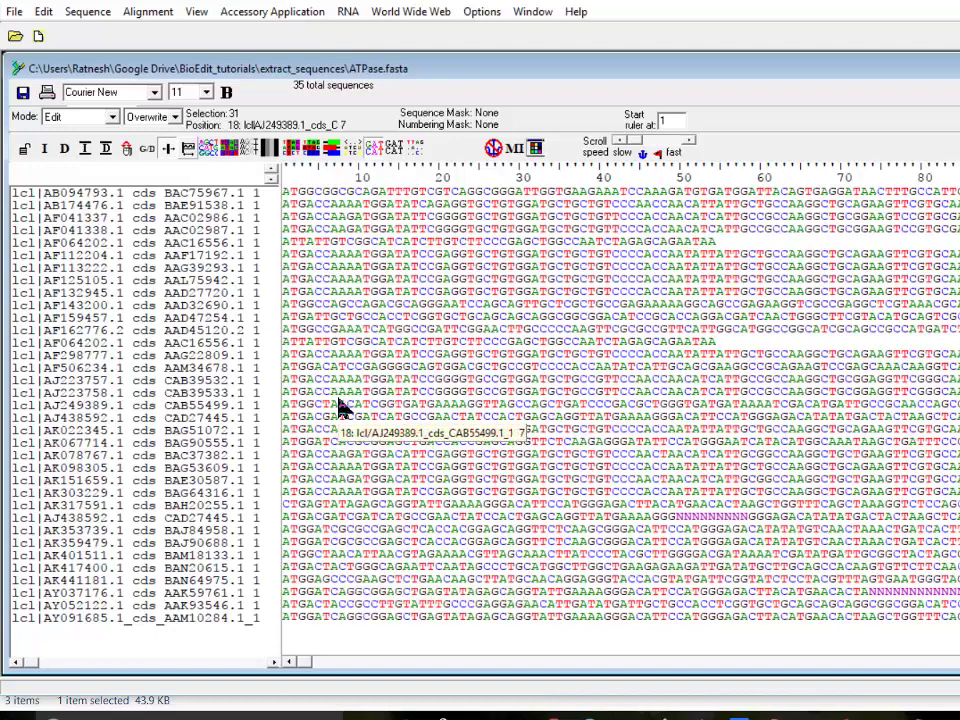
# Sort the ATPase.fasta sequences alphabetically
pyautogui.click(44, 14)
pyautogui.moveTo(88, 20)
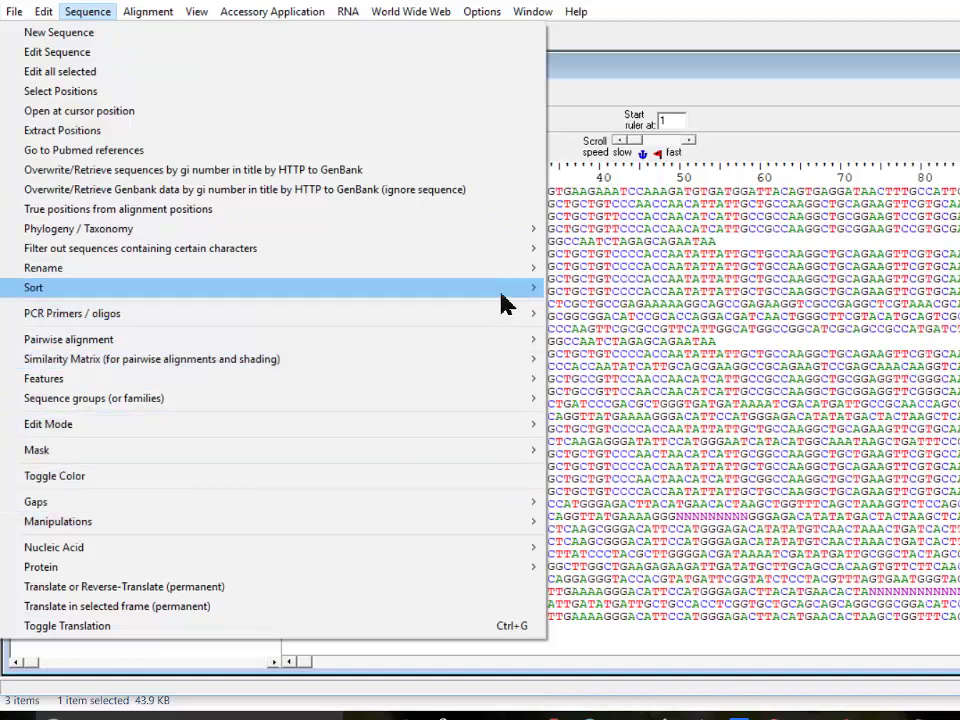
pyautogui.moveTo(519, 291)
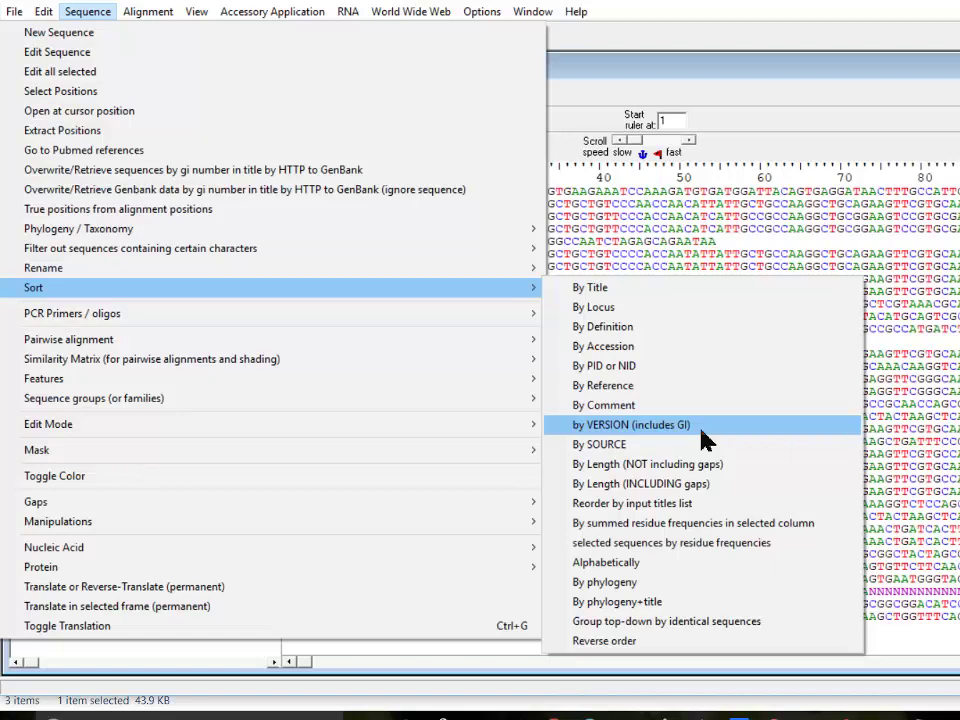
pyautogui.click(672, 563)
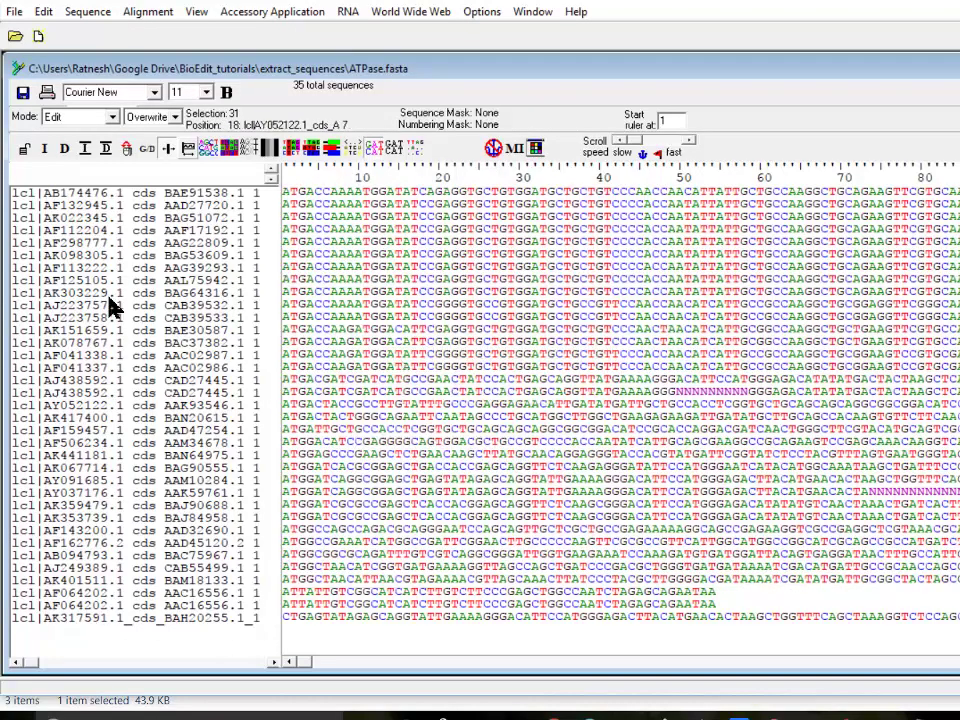
# Select the non-unique sequences in the alphabetically sorted alignment, top down and case insensitive
pyautogui.click(84, 18)
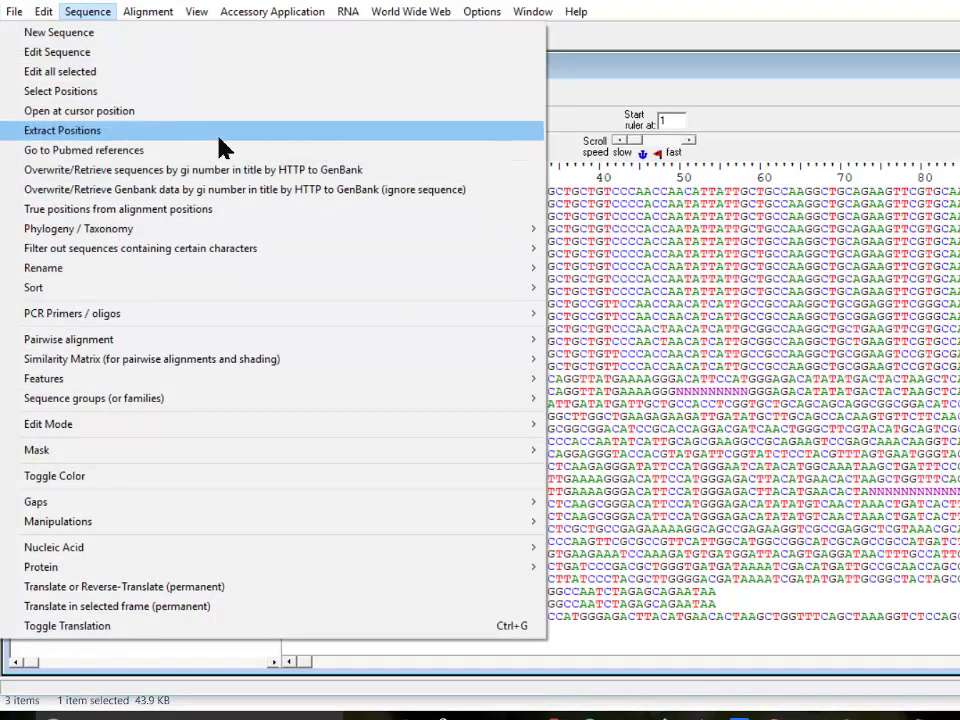
pyautogui.click(44, 11)
pyautogui.moveTo(288, 415)
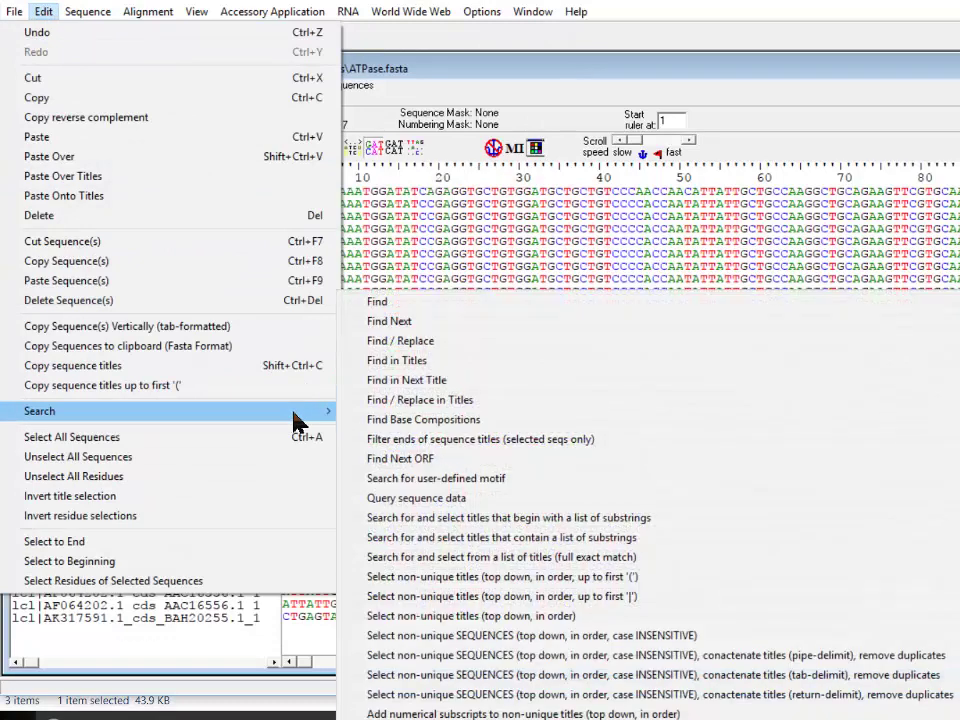
pyautogui.click(706, 635)
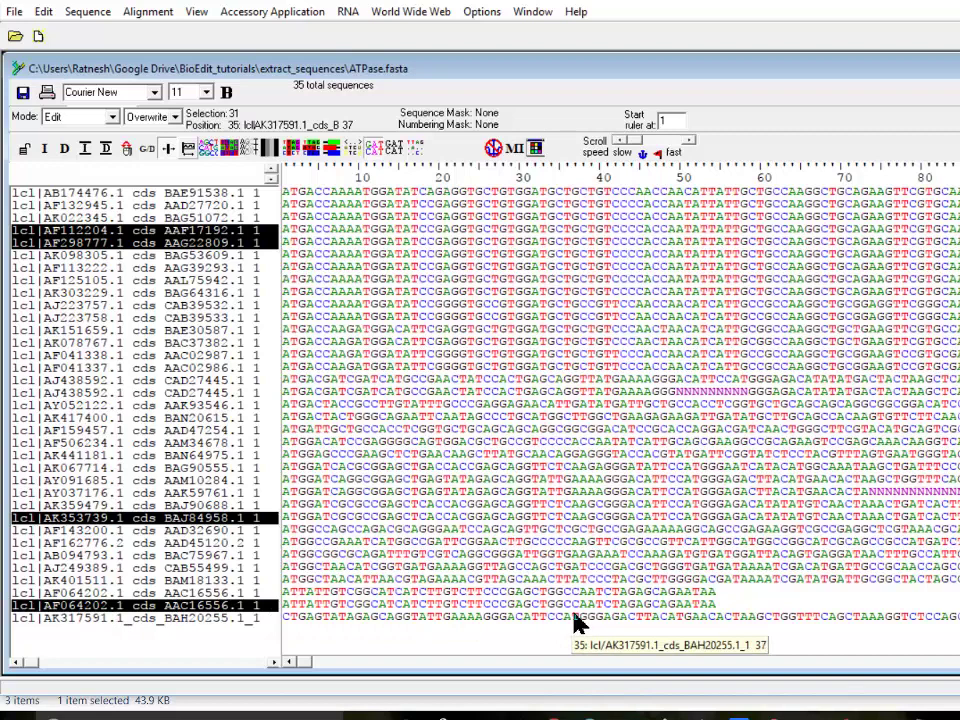
# Delete the selected non-unique sequences, undo the deletion and clear the selection
pyautogui.press('Delete')
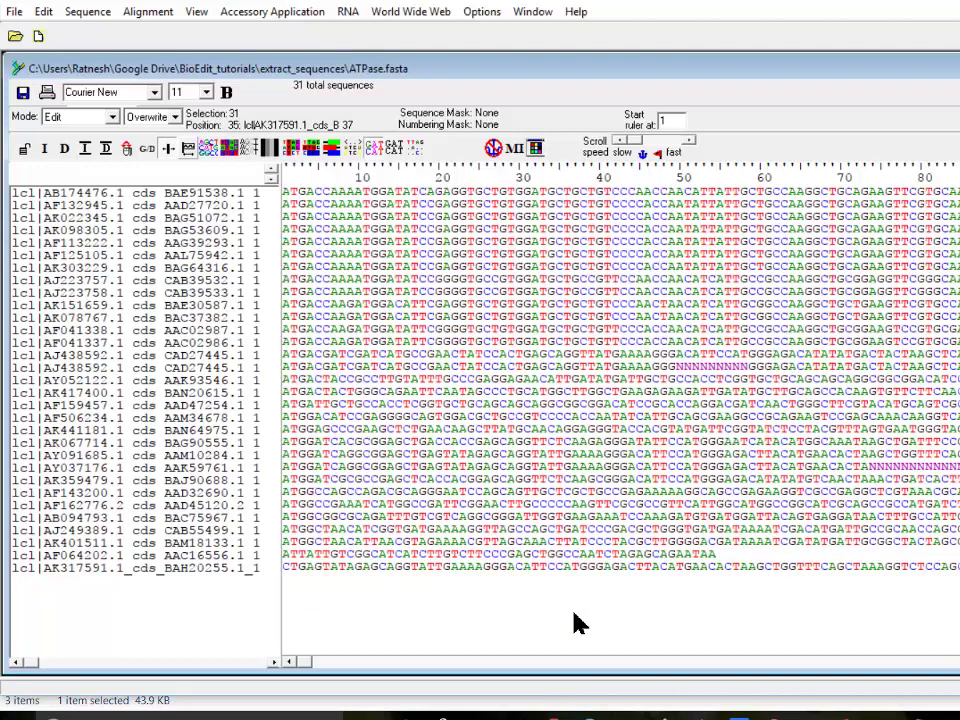
pyautogui.hotkey('ctrl', 'z')
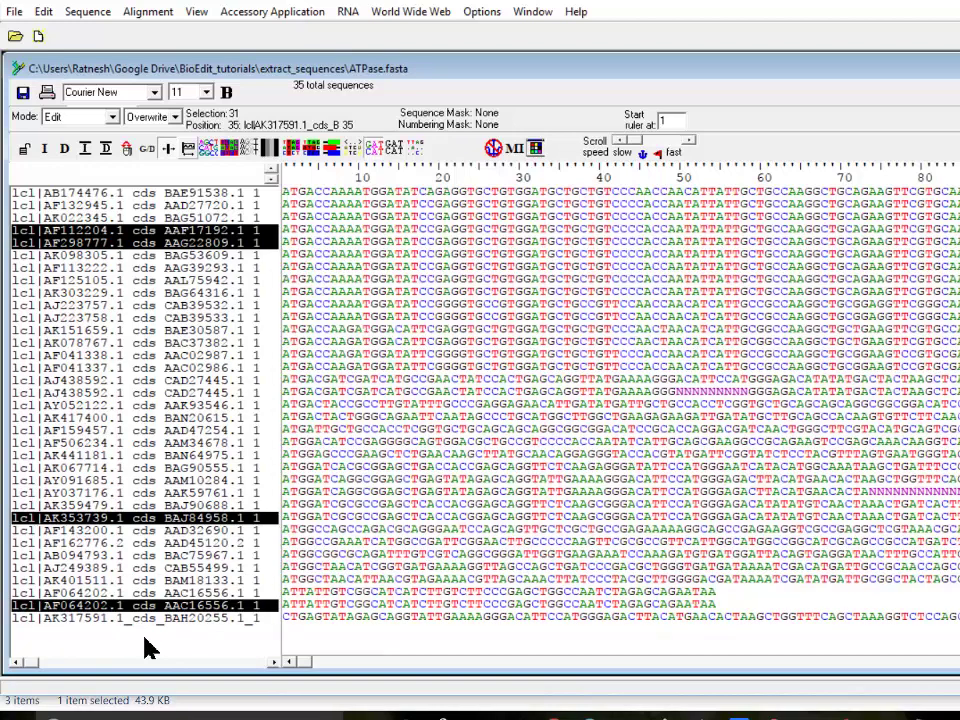
pyautogui.click(145, 645)
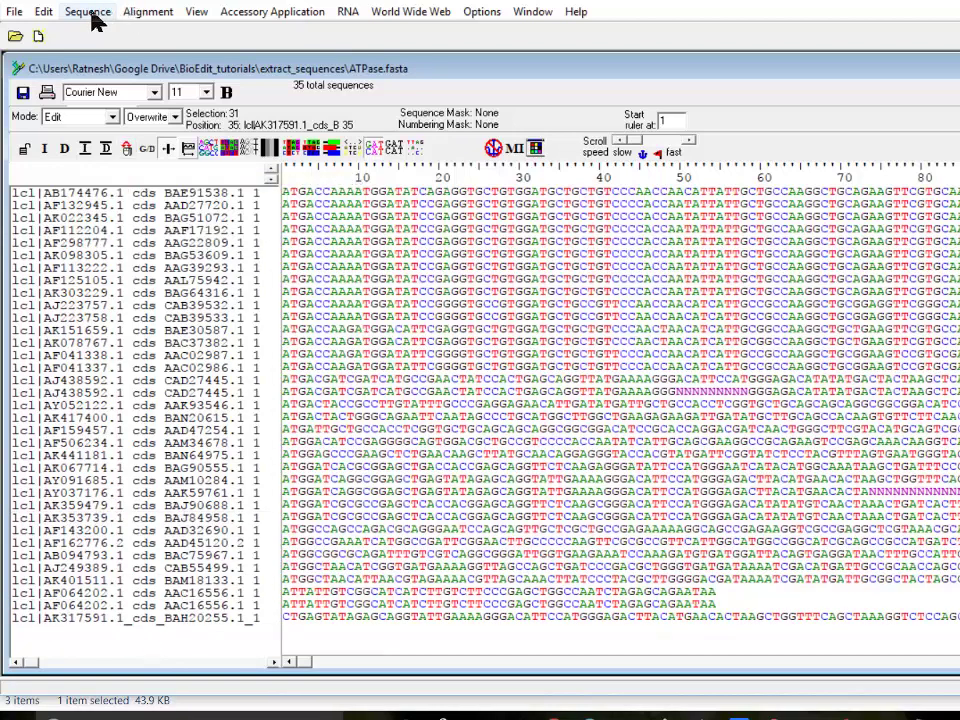
# Remove the duplicate sequences top down, case insensitive, concatenating their titles with a pipe delimiter
pyautogui.click(90, 14)
pyautogui.moveTo(249, 345)
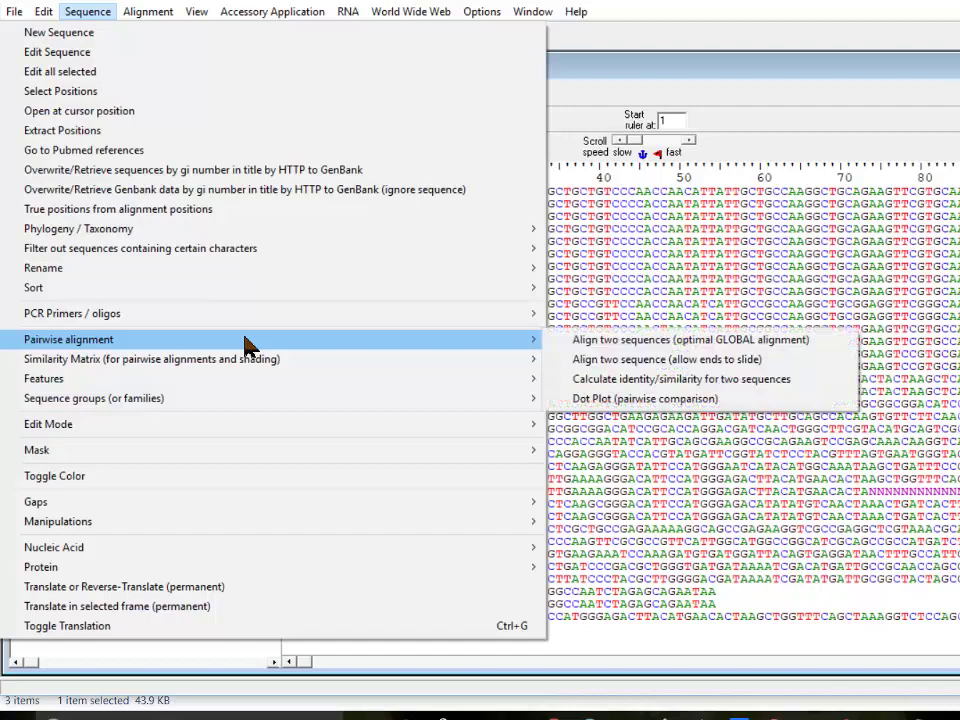
pyautogui.moveTo(40, 12)
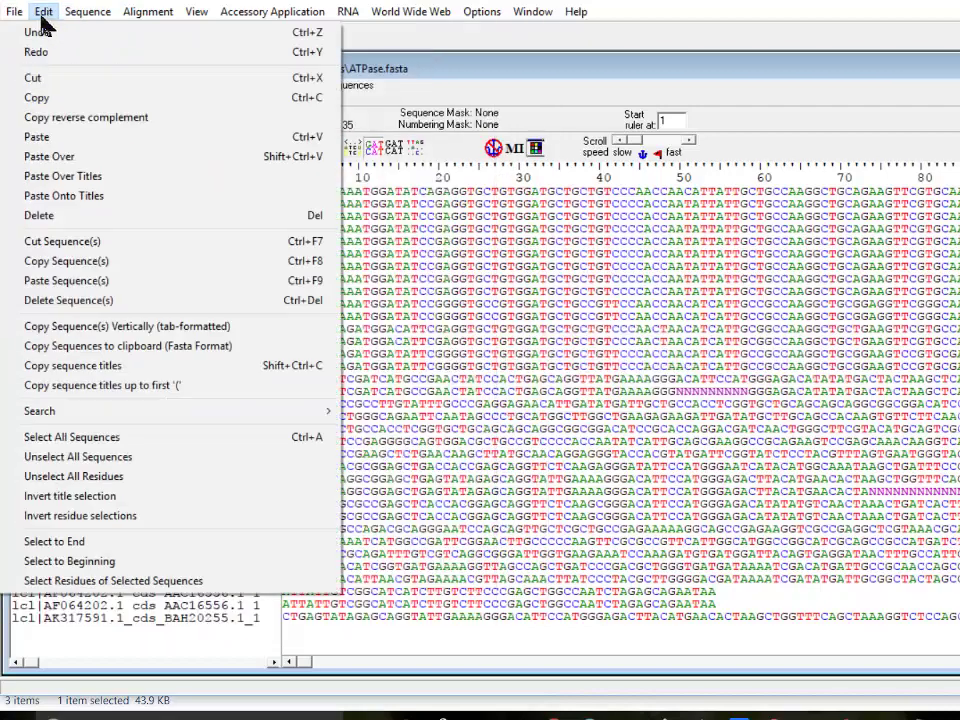
pyautogui.moveTo(321, 417)
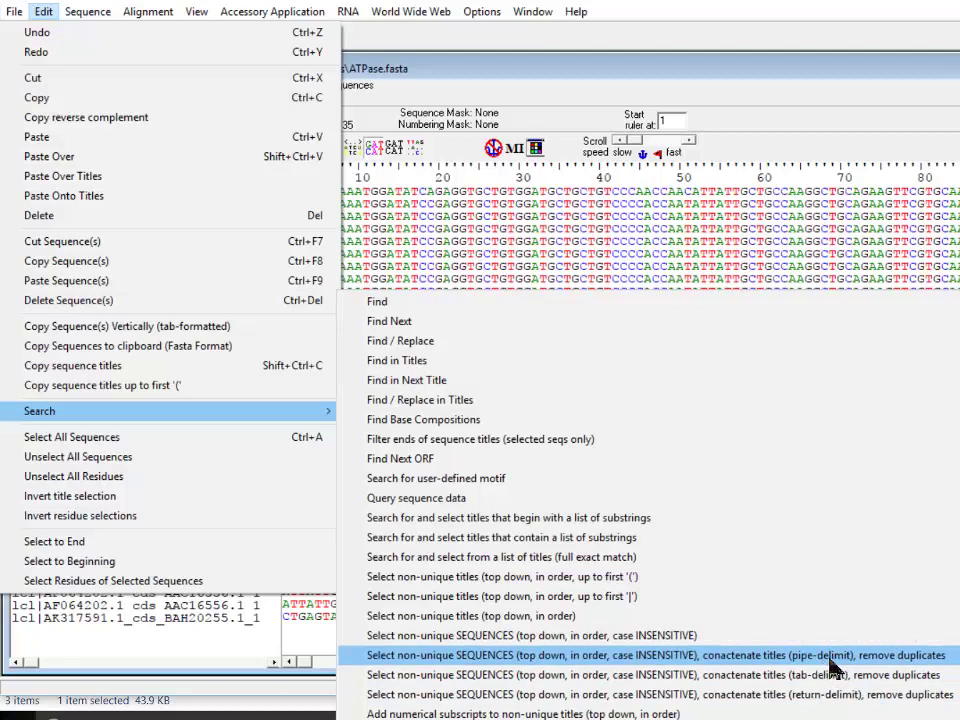
pyautogui.click(835, 666)
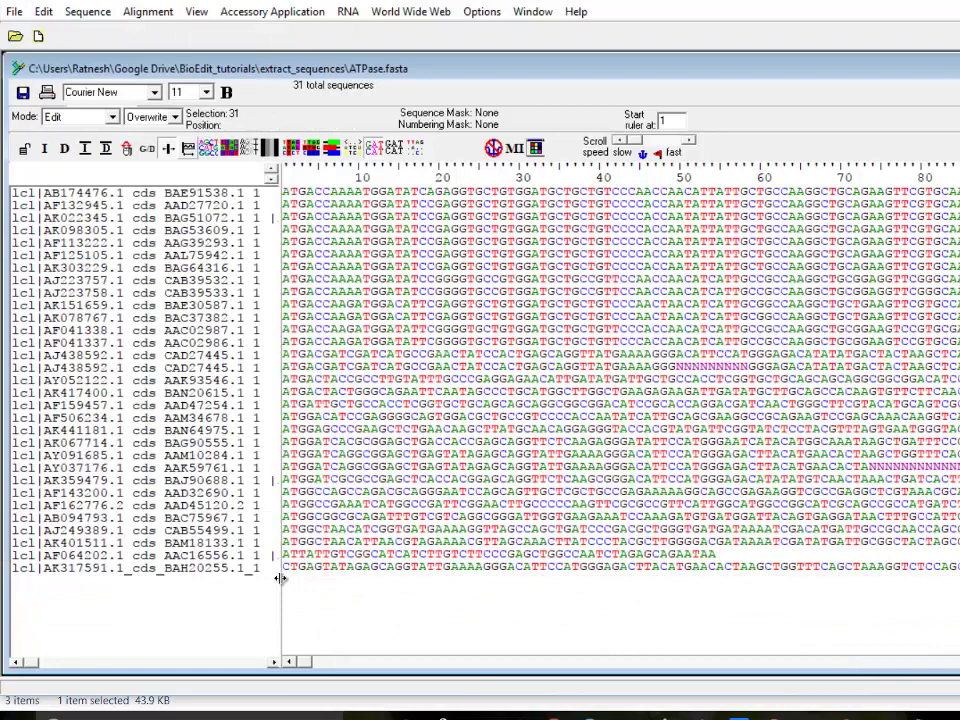
# Widen the title column to read the full concatenated titles, undo the duplicate removal and the alphabetical sort, and narrow the column again
pyautogui.moveTo(367, 571); pyautogui.dragTo(896, 559)
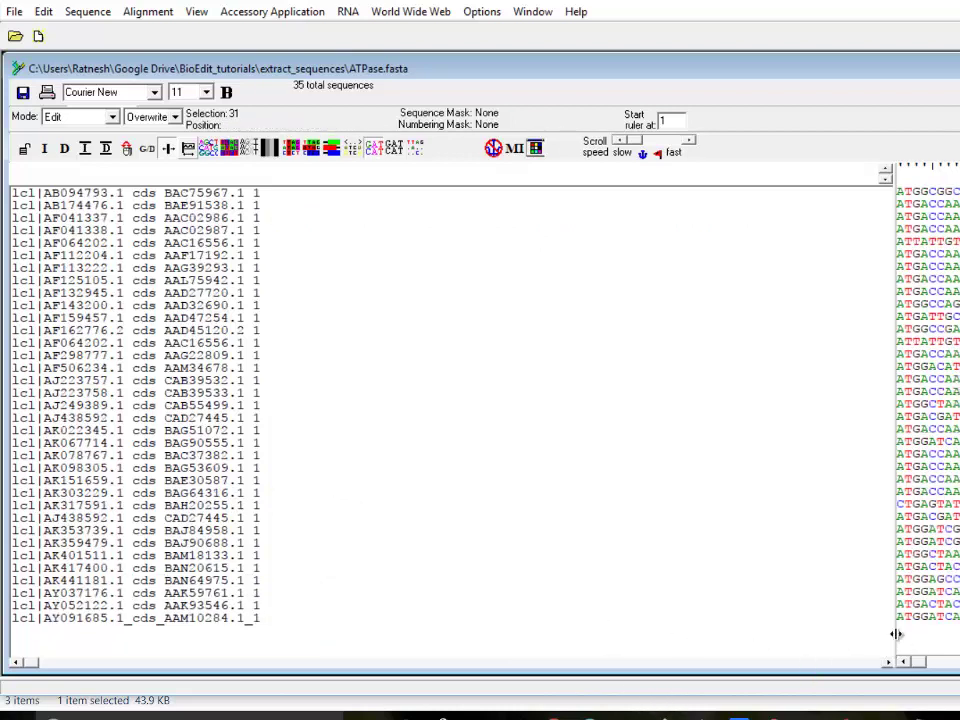
pyautogui.moveTo(896, 634); pyautogui.dragTo(272, 560)
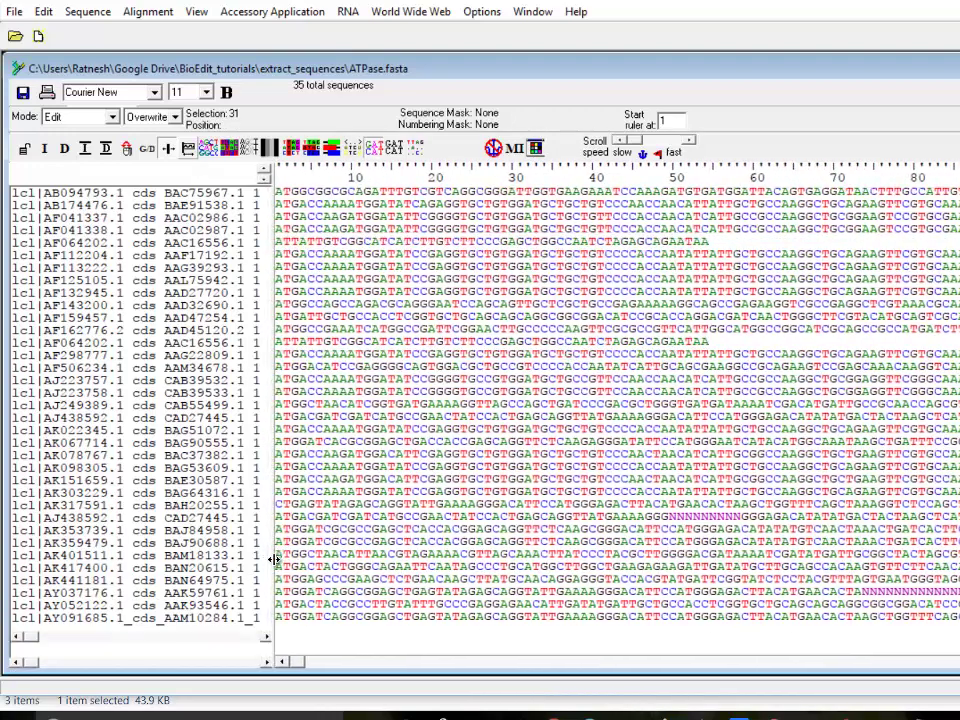
pyautogui.click(87, 12)
pyautogui.moveTo(41, 11)
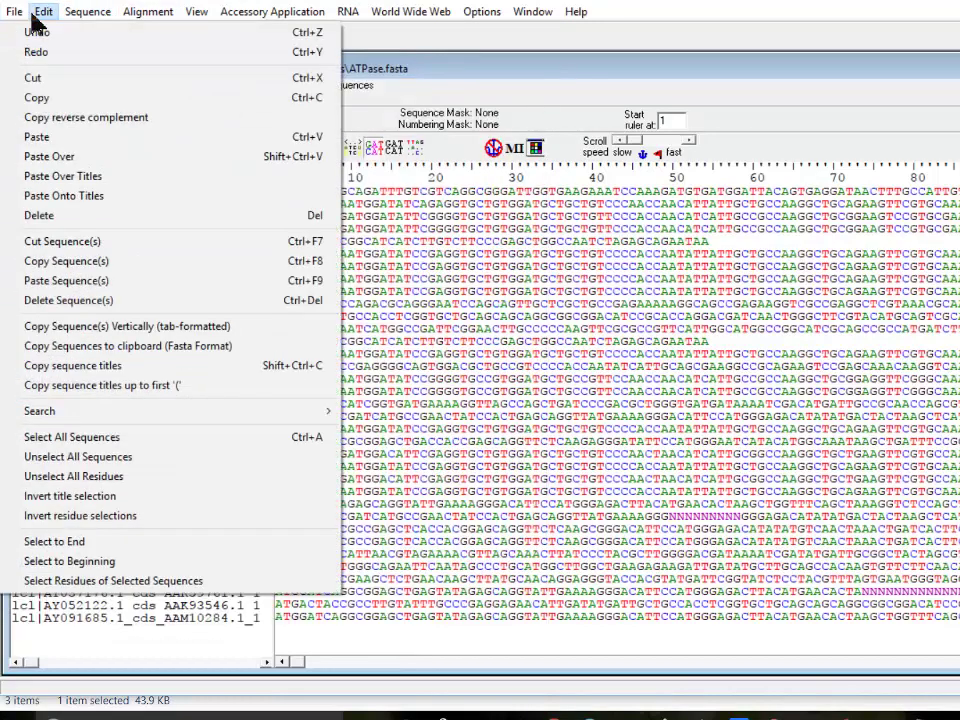
pyautogui.moveTo(318, 411)
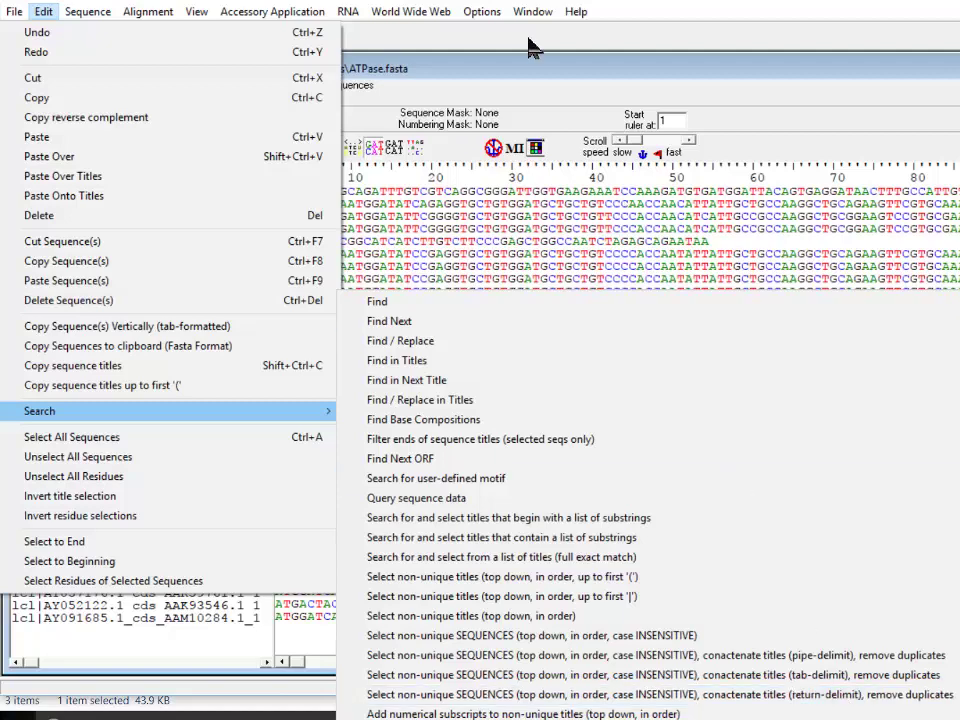
pyautogui.click(517, 75)
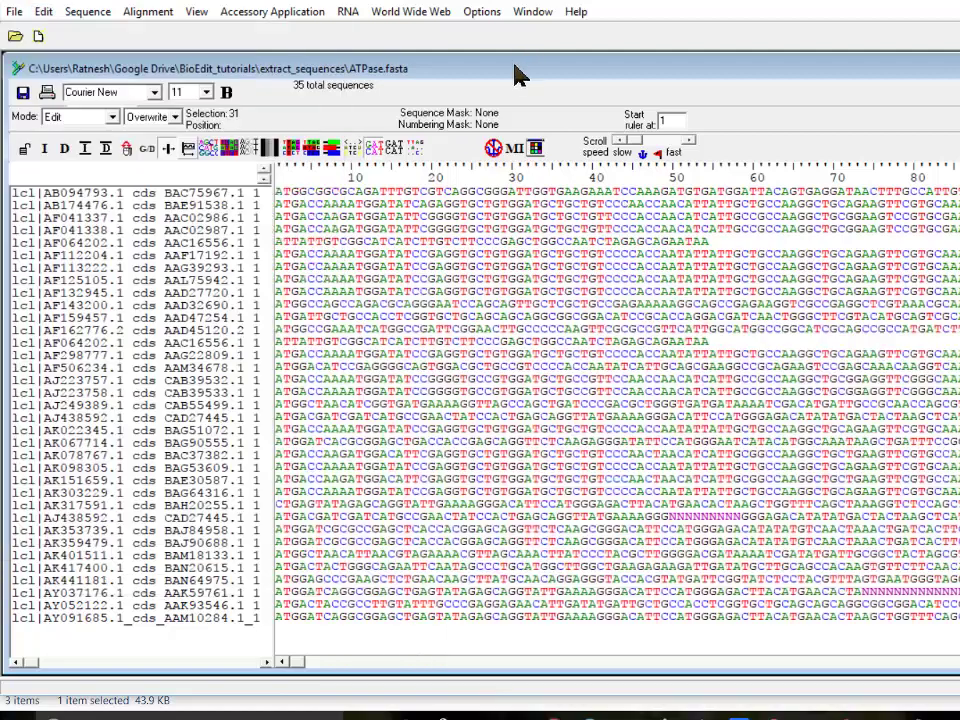
# Widen the title column slightly and sort the ATPase.fasta sequences by title
pyautogui.moveTo(270, 407); pyautogui.dragTo(313, 401)
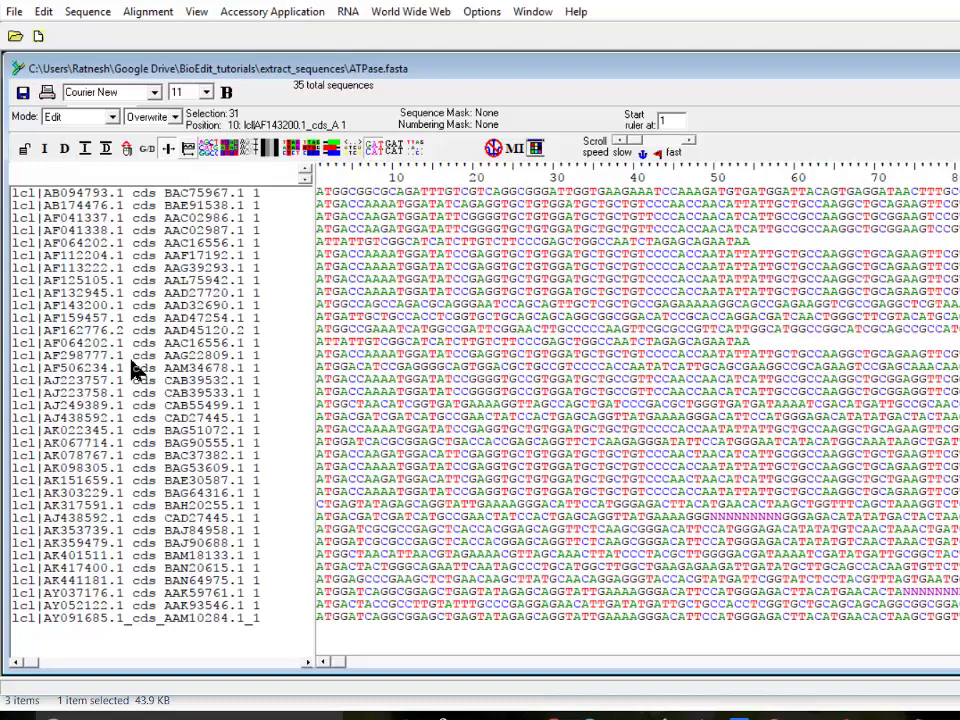
pyautogui.click(45, 12)
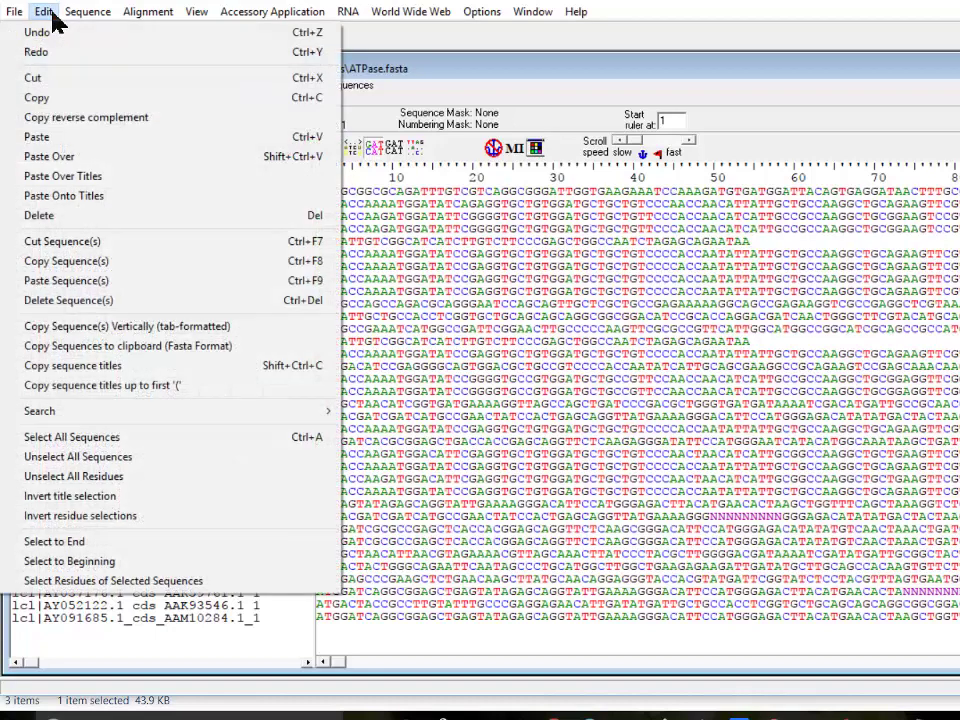
pyautogui.moveTo(80, 22)
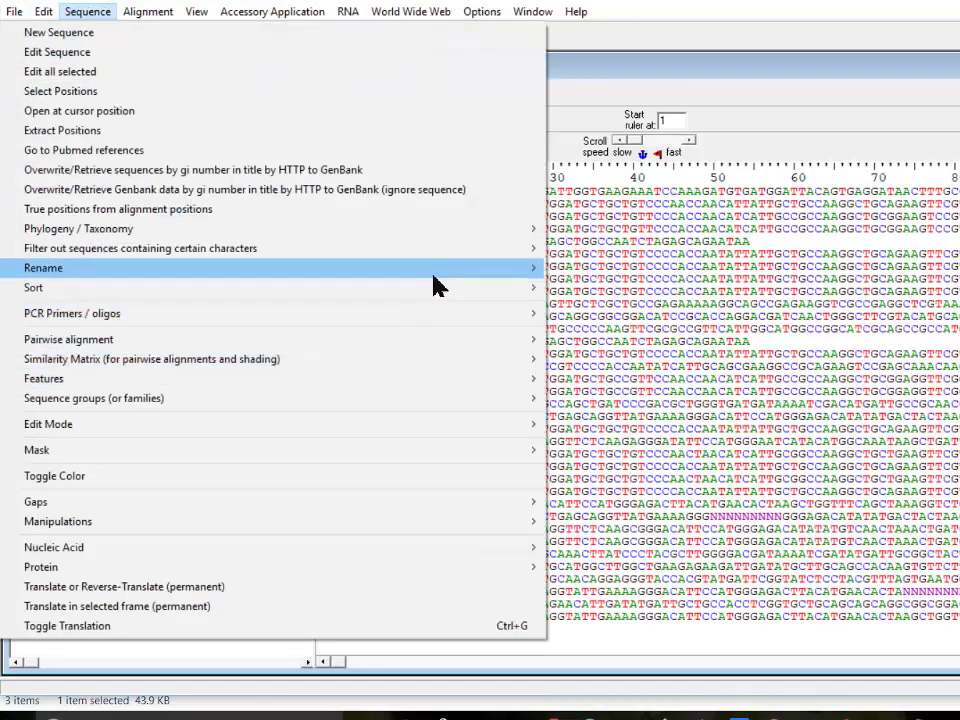
pyautogui.moveTo(511, 279)
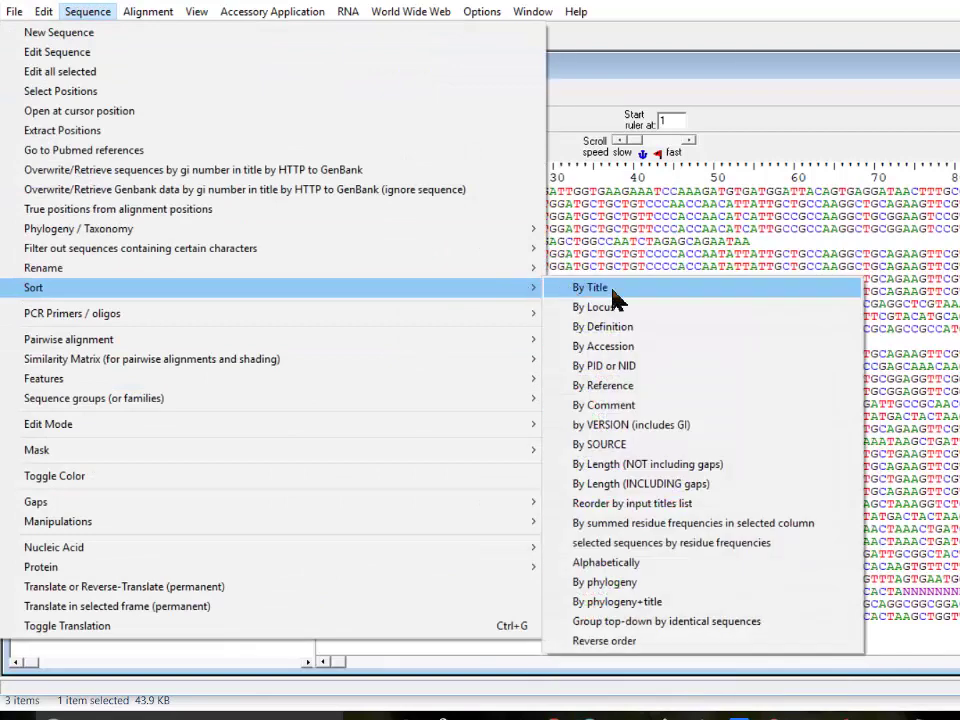
pyautogui.click(615, 300)
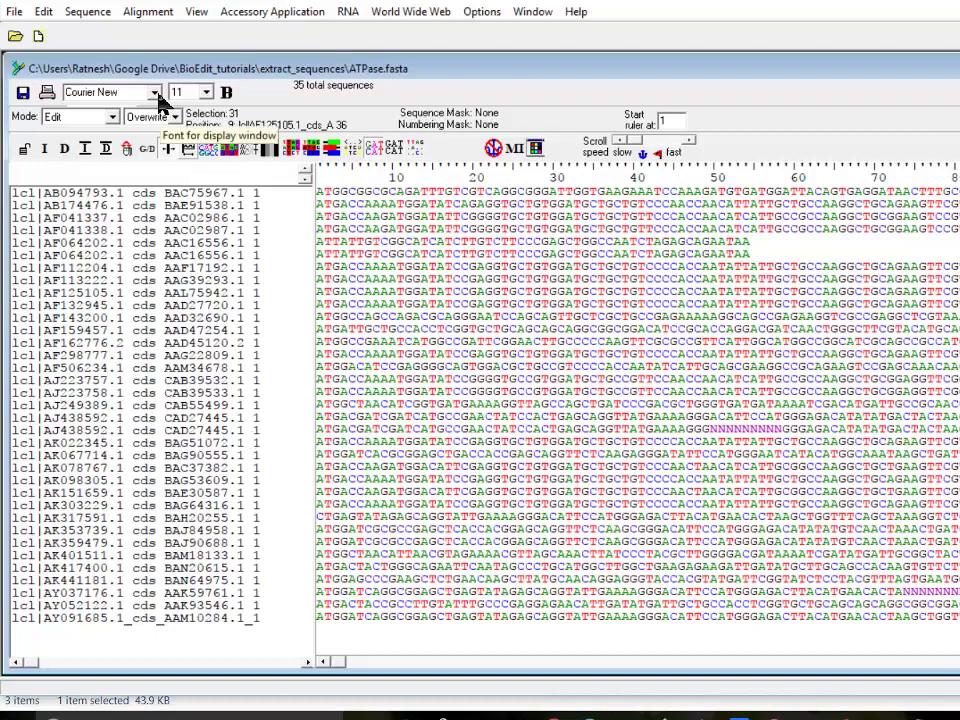
# Add numerical subscripts to the non-unique titles, top down in order, widen the title column to read them and clear the selection
pyautogui.click(44, 12)
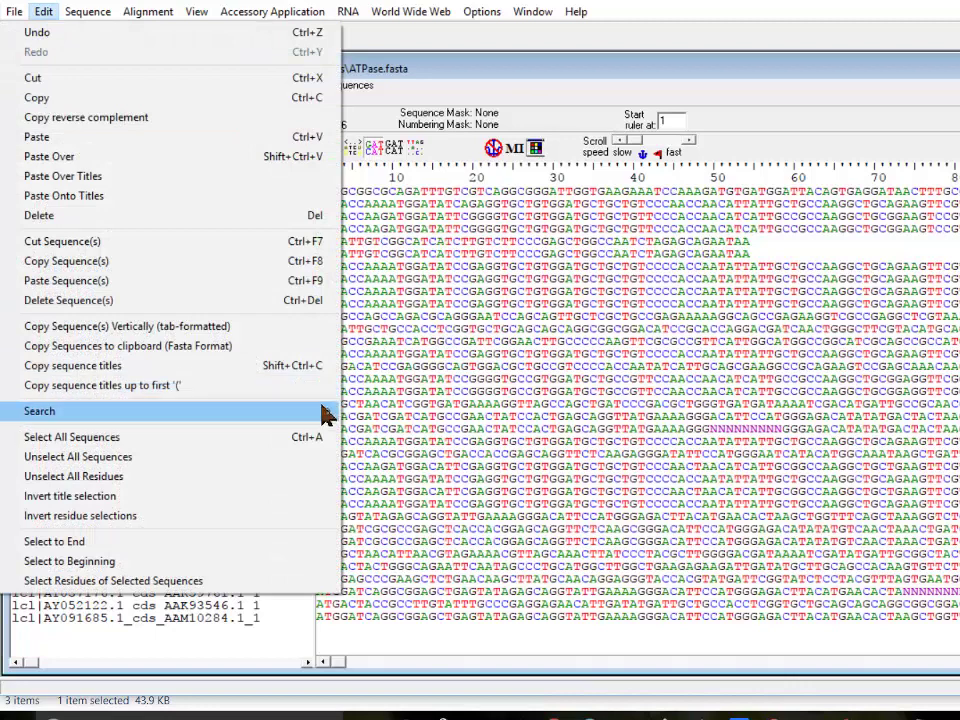
pyautogui.moveTo(328, 413)
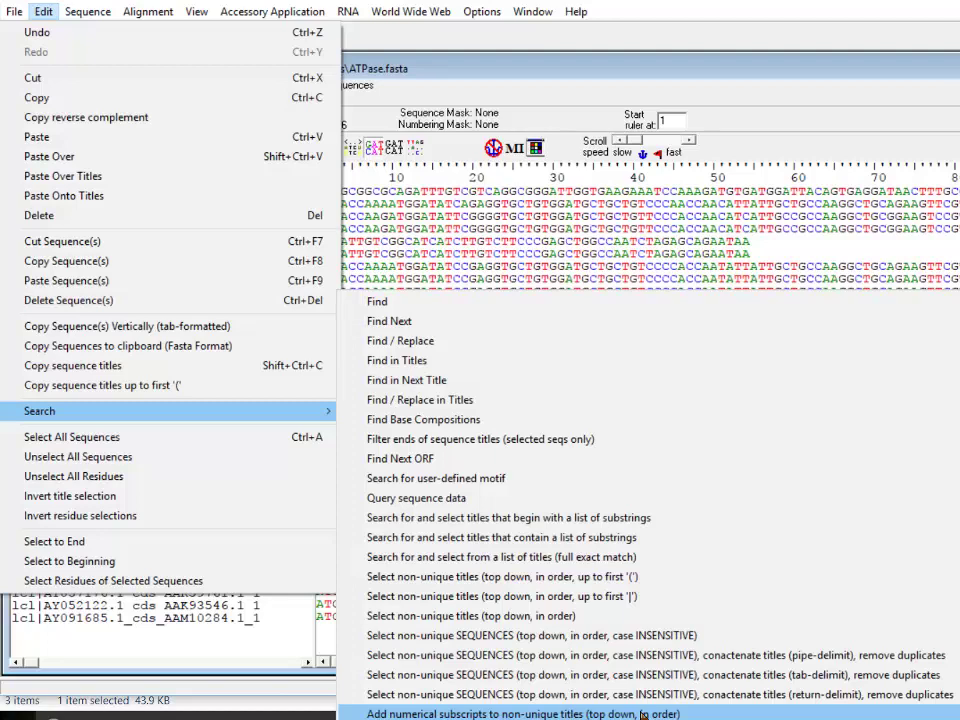
pyautogui.click(643, 714)
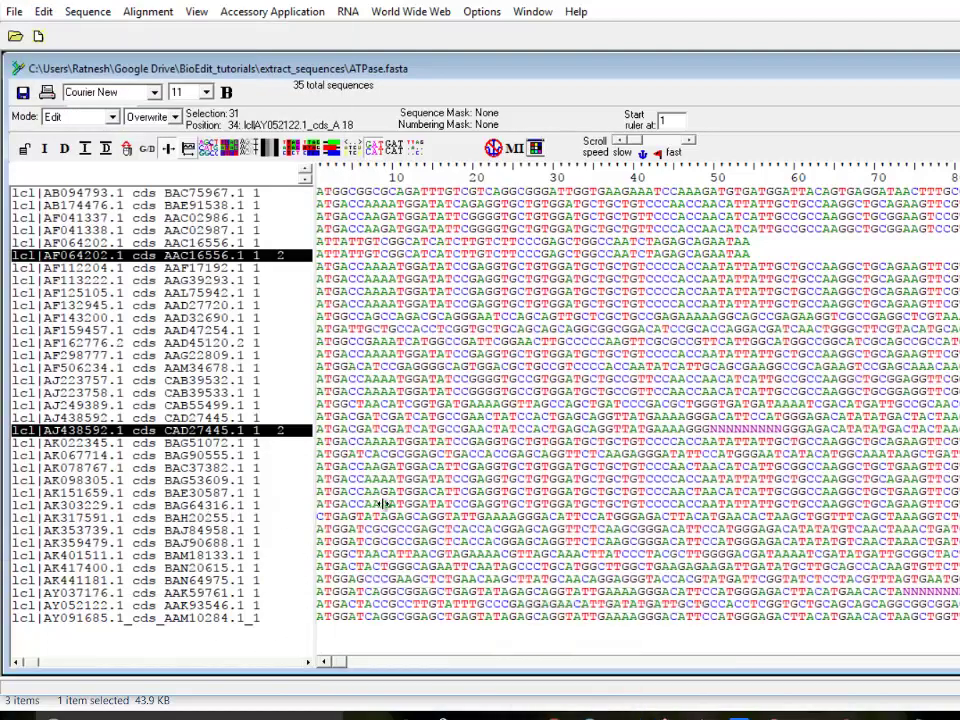
pyautogui.moveTo(313, 505); pyautogui.dragTo(433, 508)
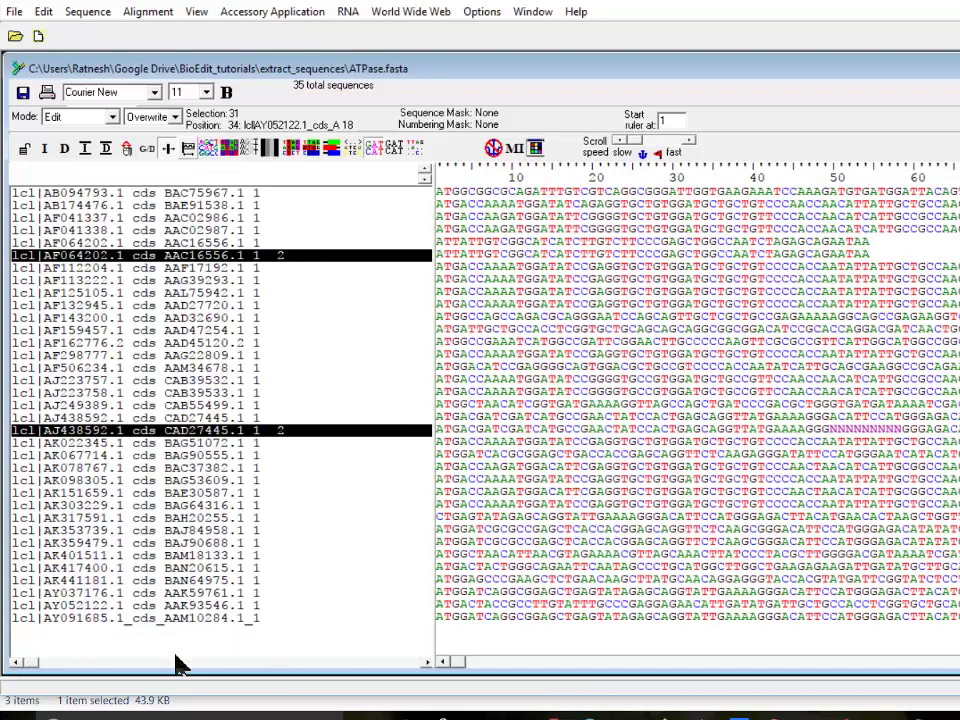
pyautogui.click(172, 657)
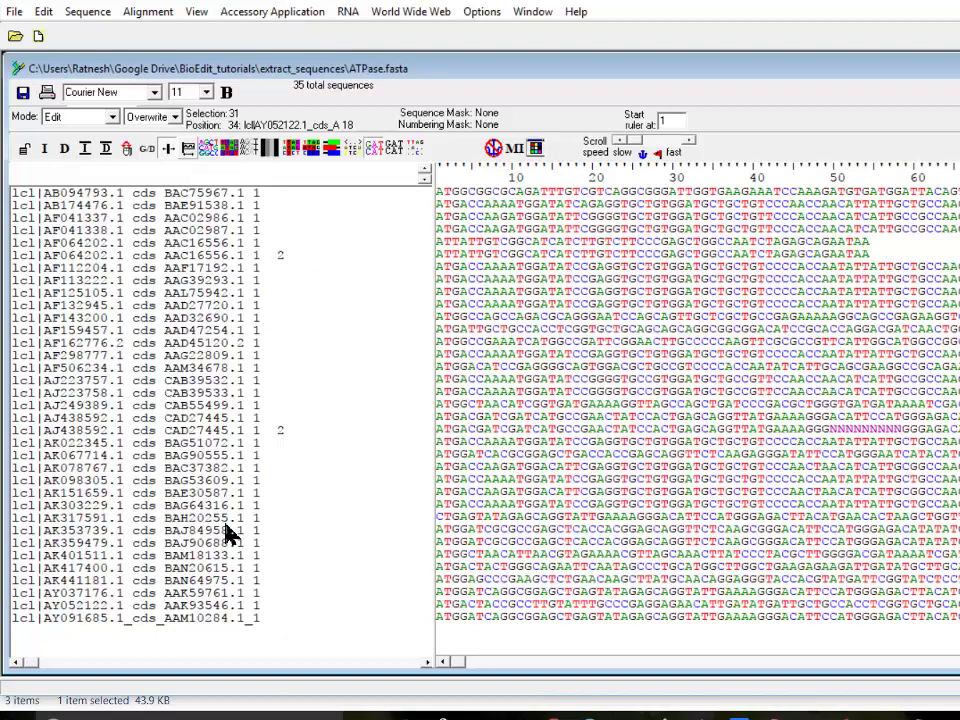
# Select all sequences and check the renamed list for non-unique titles, top down in order, comparing the full titles
pyautogui.hotkey('ctrl', 'a')
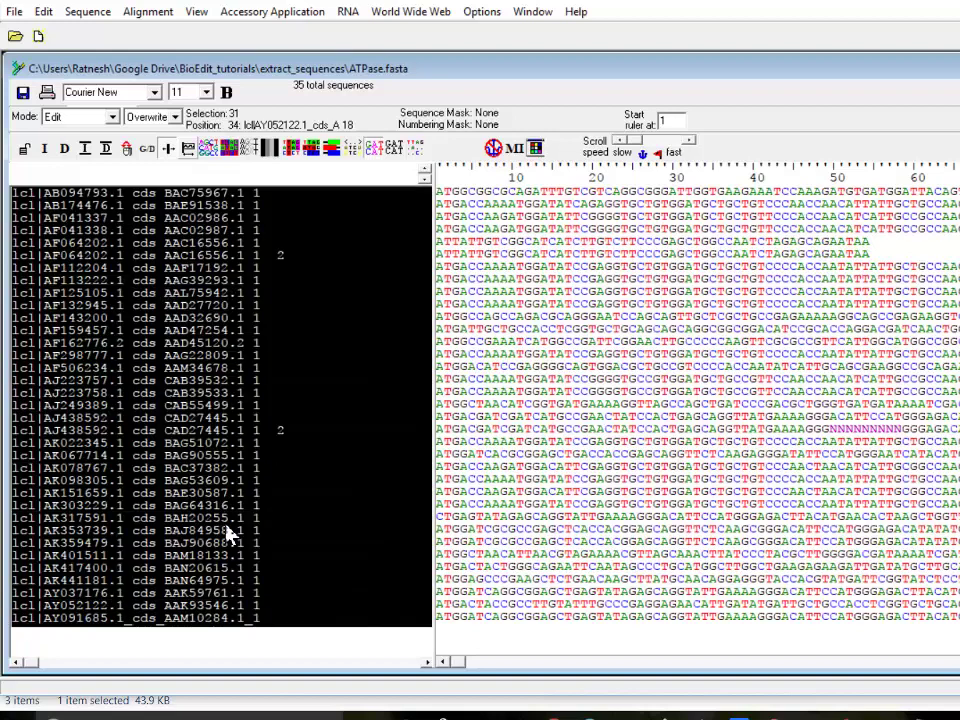
pyautogui.click(71, 16)
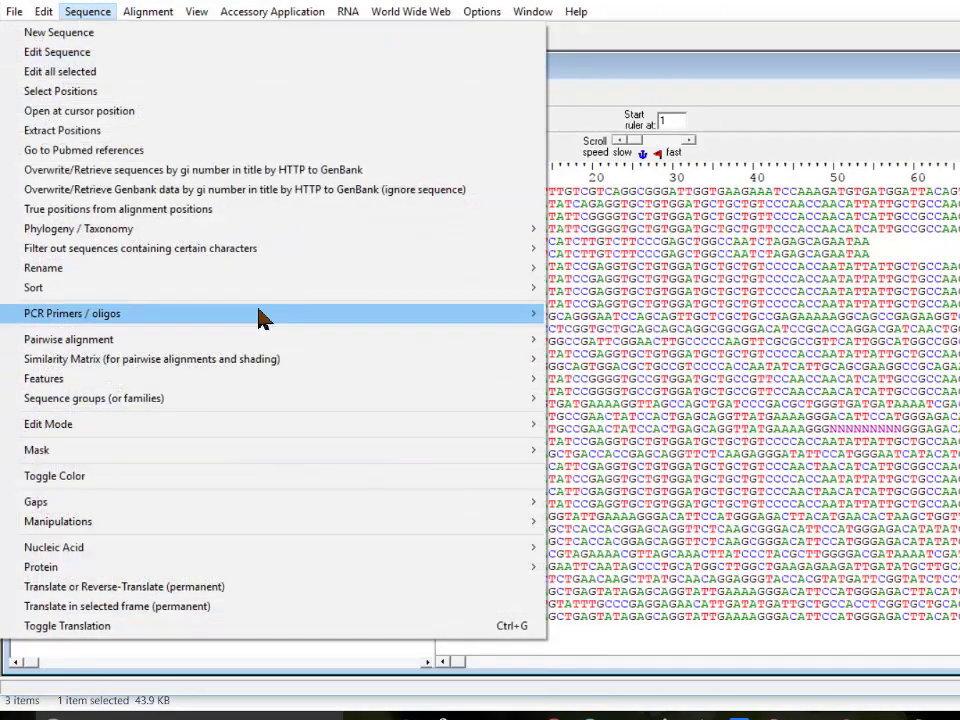
pyautogui.moveTo(43, 13)
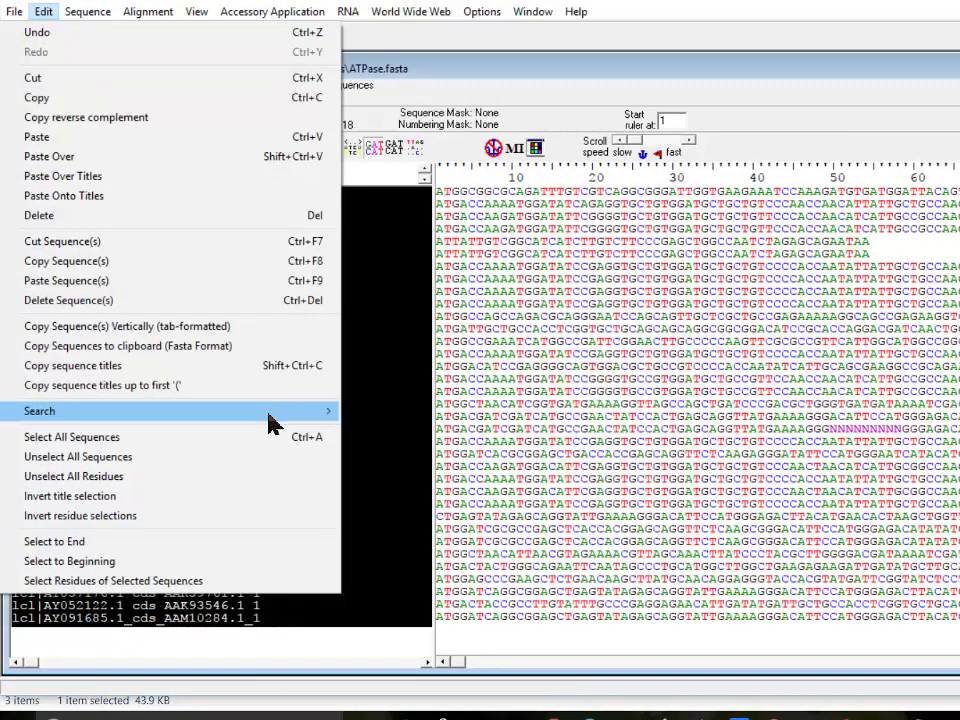
pyautogui.moveTo(289, 425)
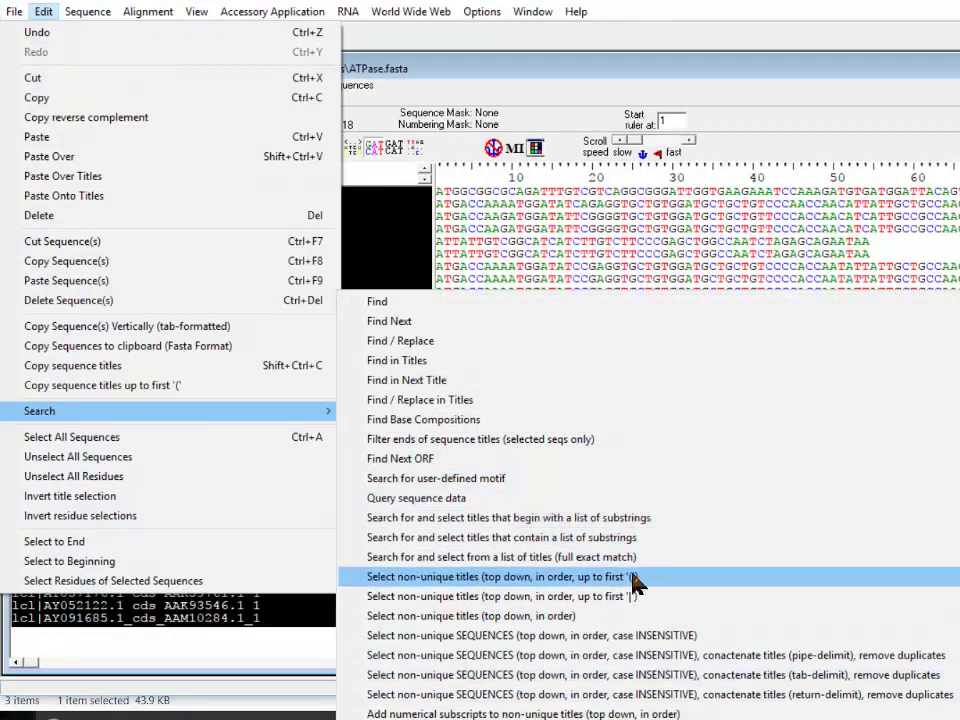
pyautogui.click(541, 626)
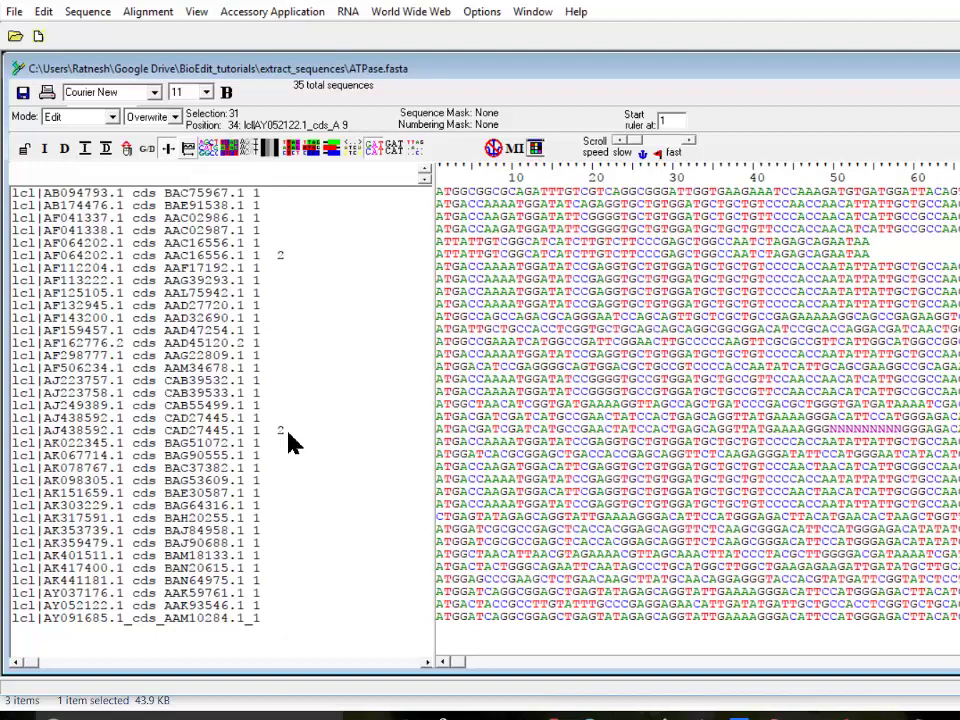
# Select the non-unique titles, top down in order, comparing only up to the first '(', and clear the selection
pyautogui.click(86, 12)
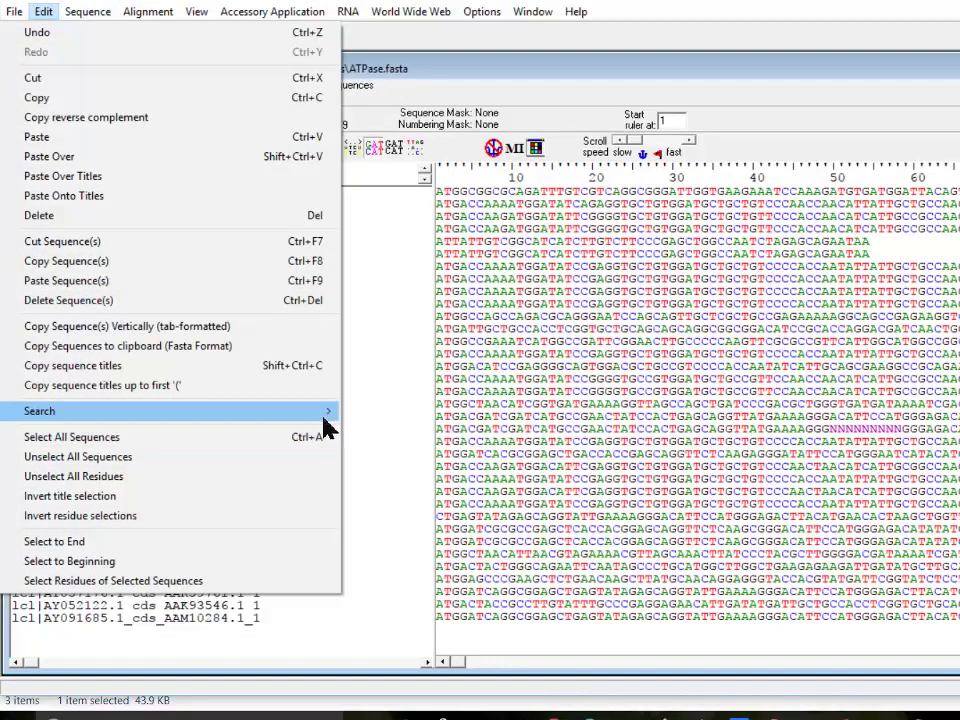
pyautogui.moveTo(325, 414)
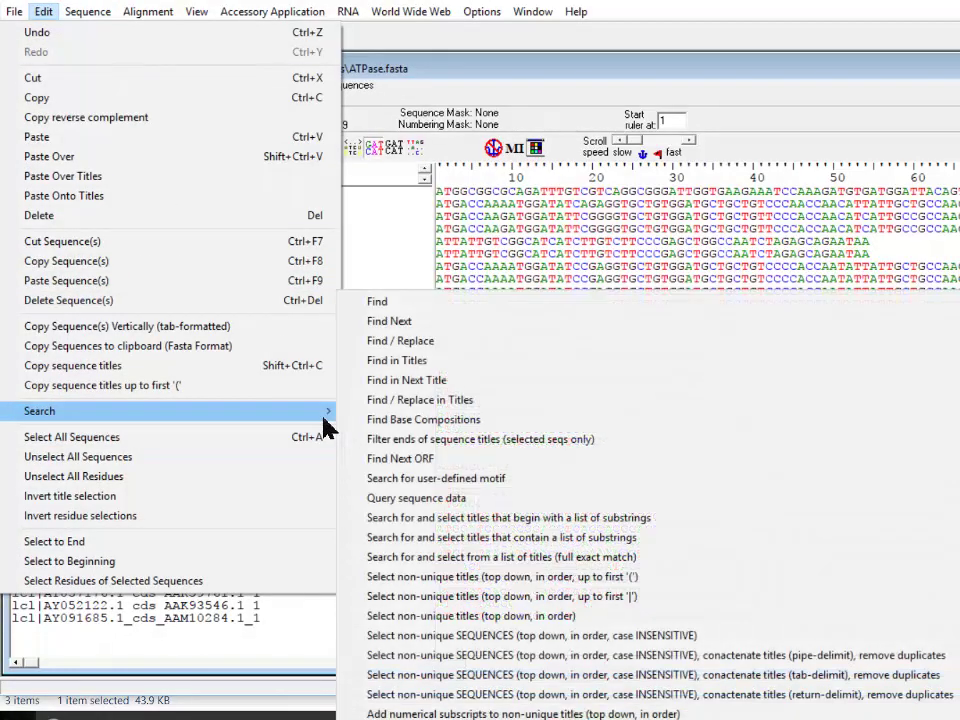
pyautogui.click(601, 588)
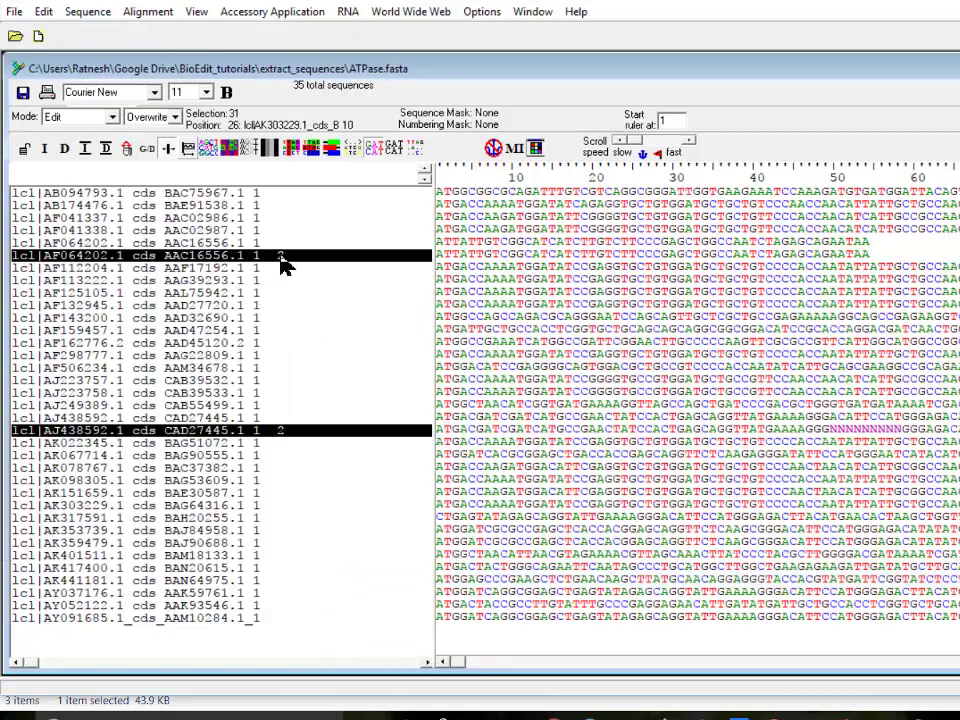
pyautogui.click(172, 648)
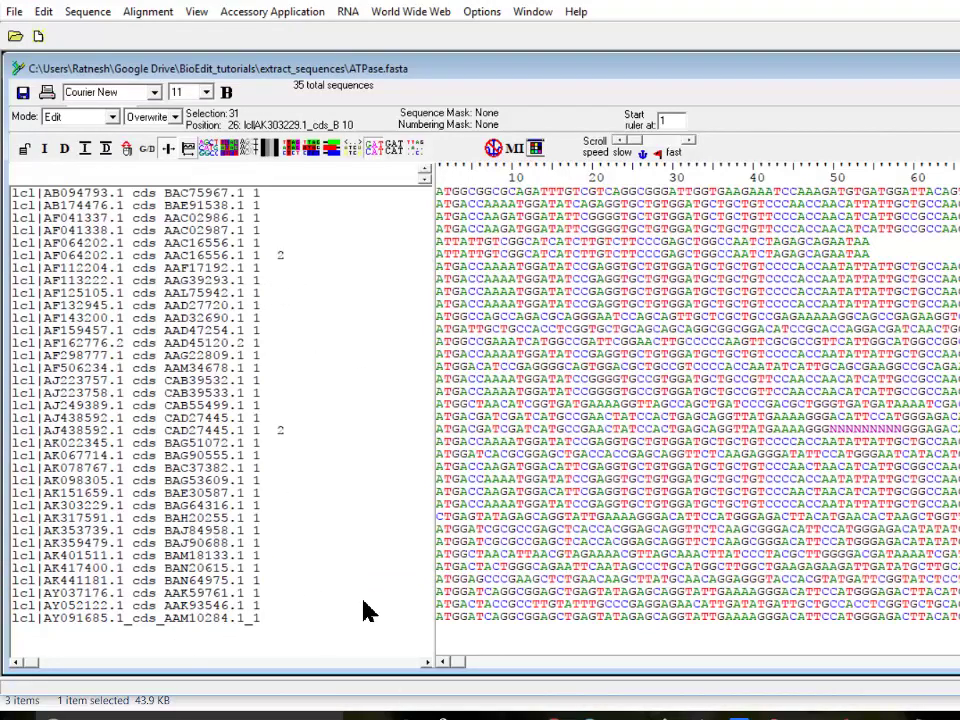
# Look over the available search commands without running any and narrow the title column to just beyond the numbered titles
pyautogui.click(43, 12)
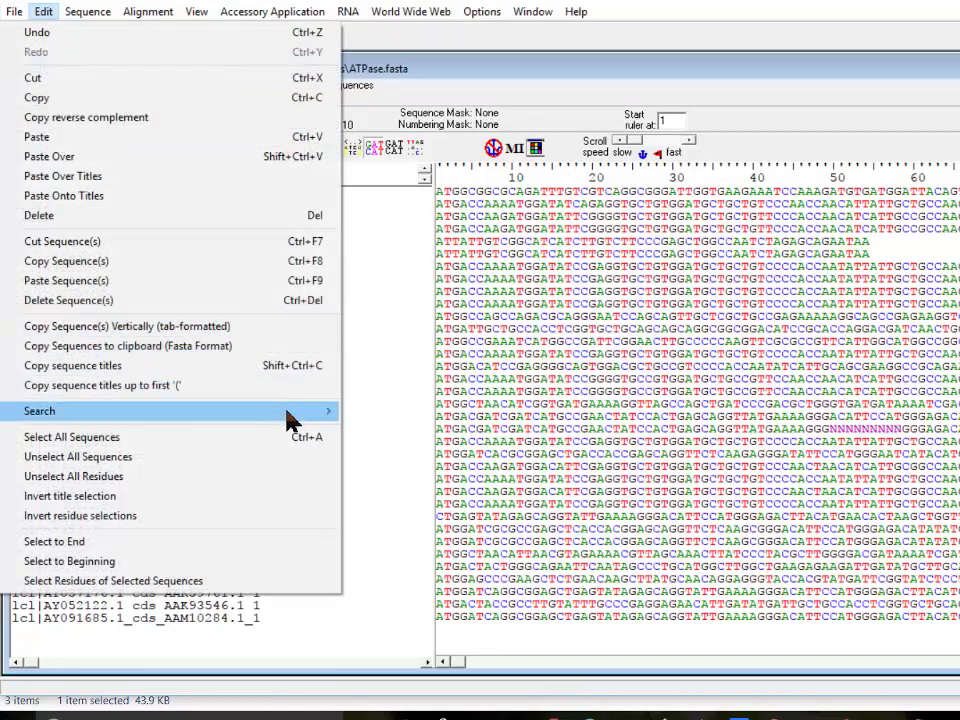
pyautogui.moveTo(290, 418)
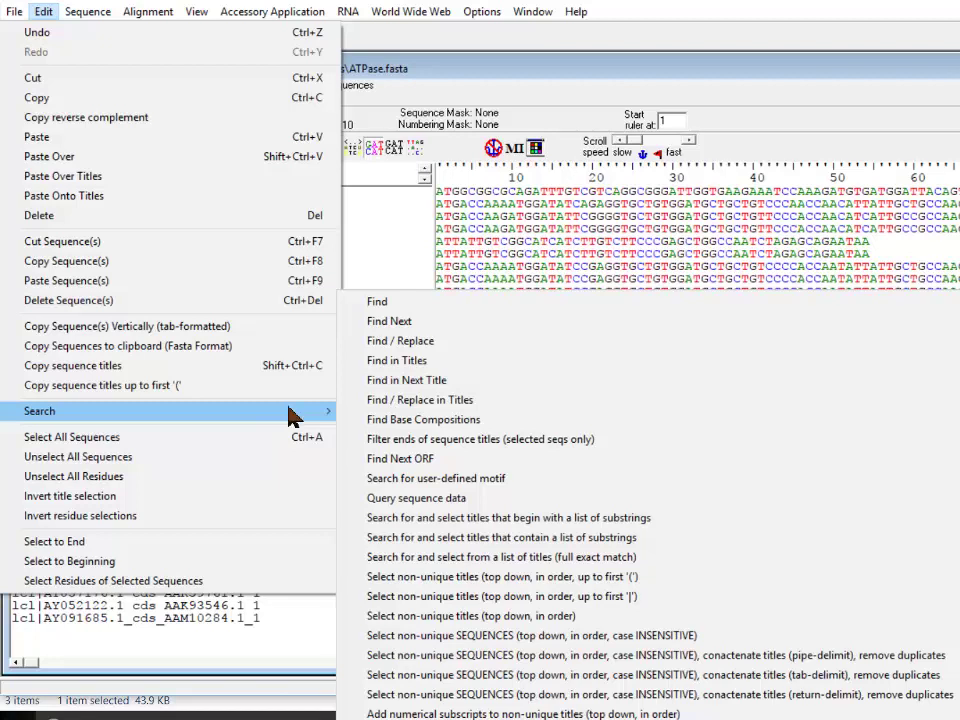
pyautogui.click(450, 75)
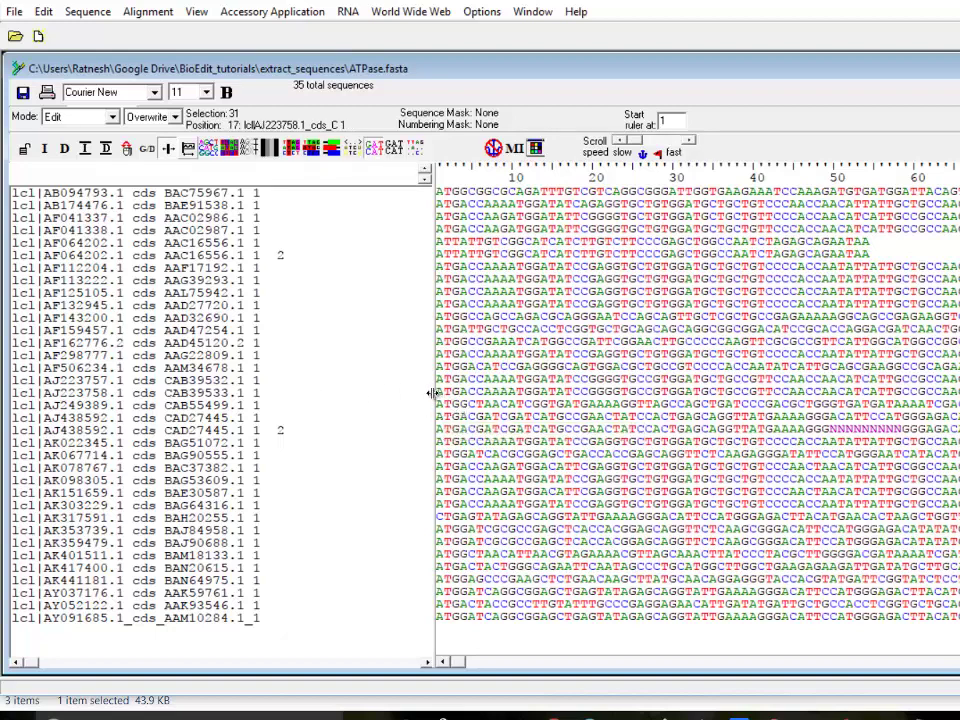
pyautogui.moveTo(435, 392); pyautogui.dragTo(315, 387)
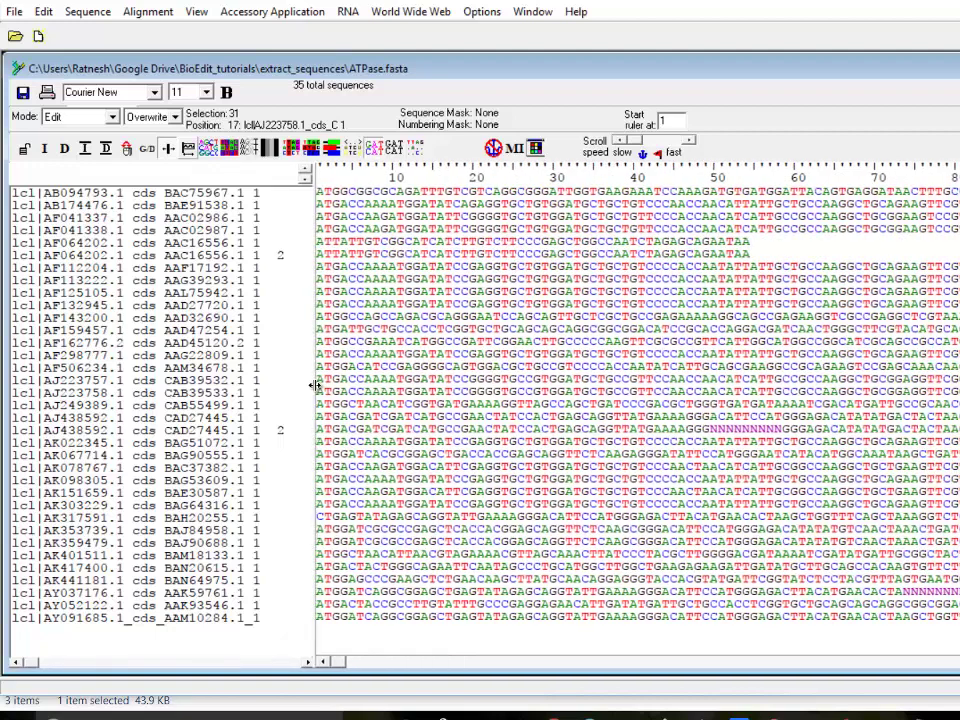